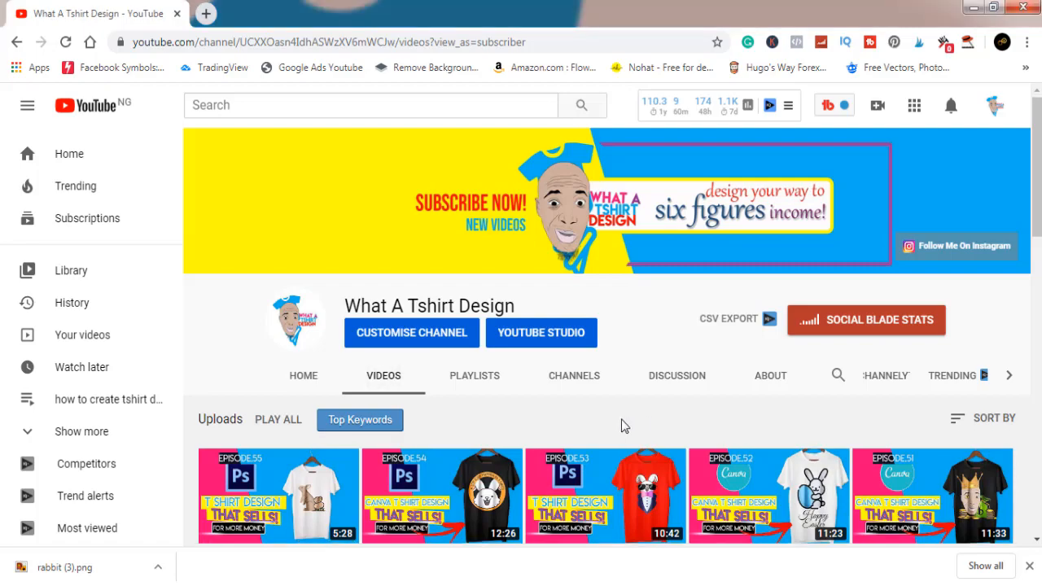
scroll(621, 419, down, 10)
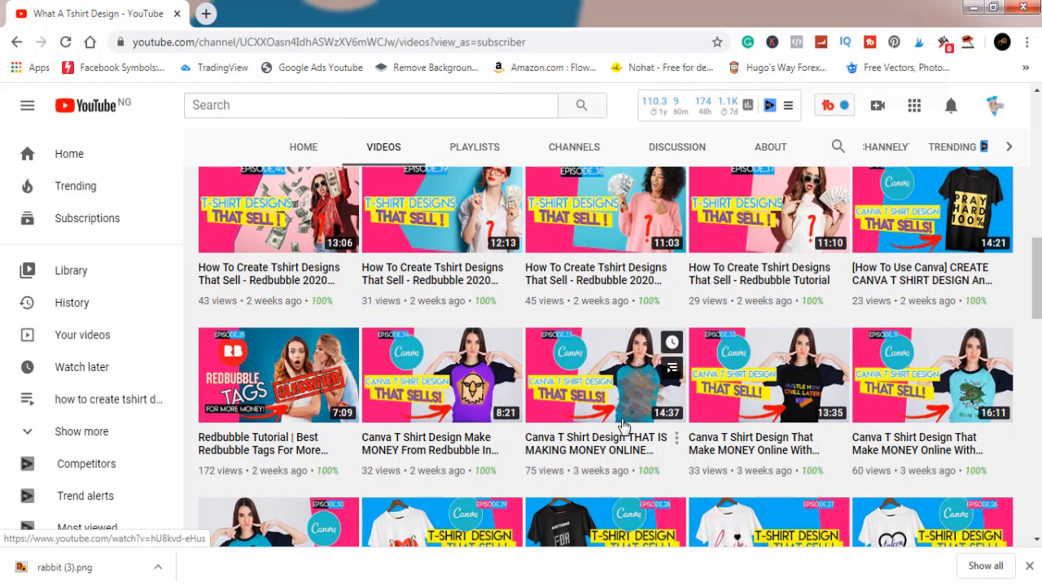
scroll(623, 425, up, 10)
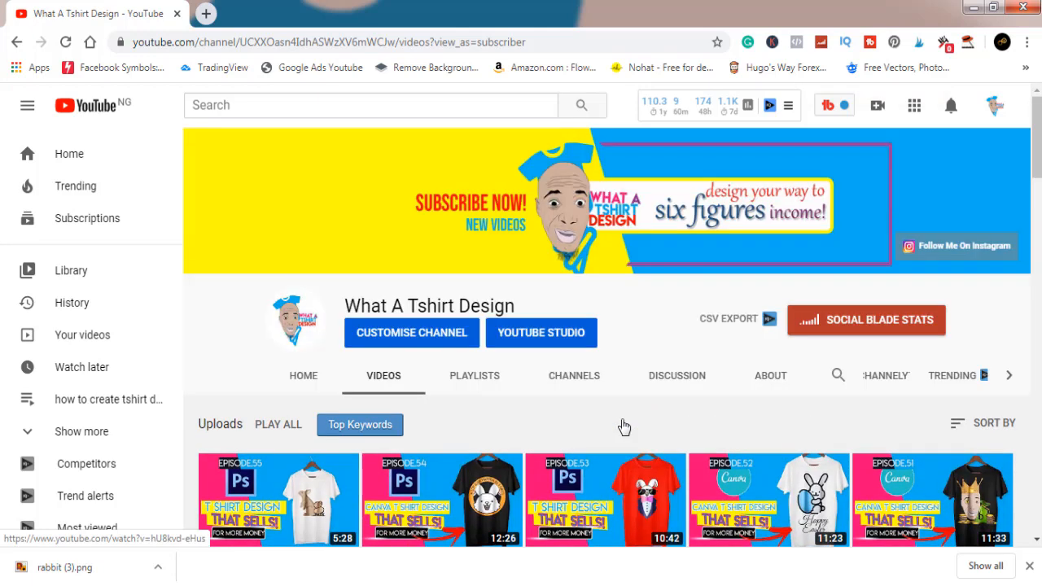
- Open Canva in a new browser tab and create a custom-size design of 4500 × 5400 px
click(205, 13)
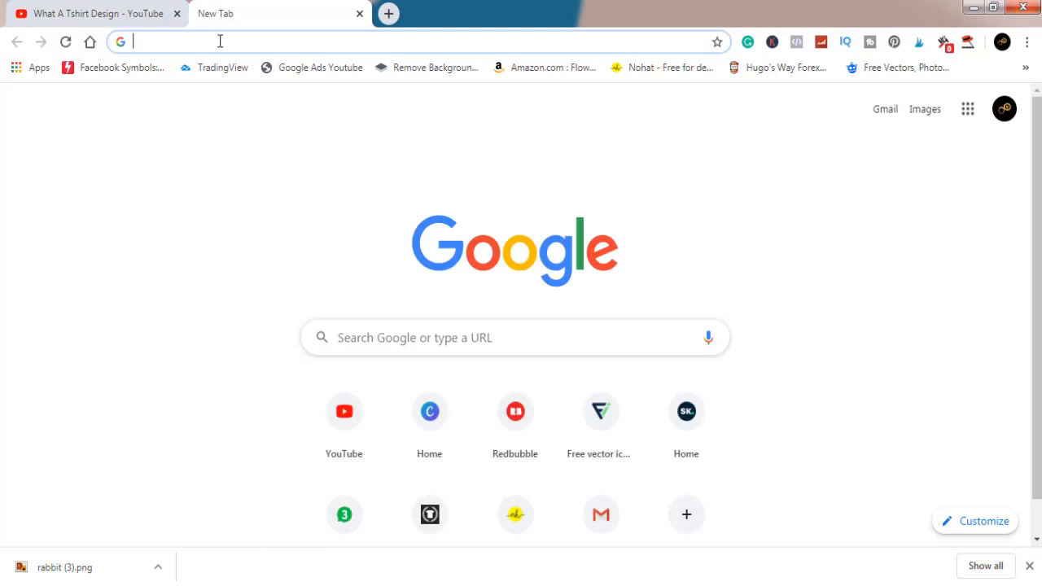
click(432, 414)
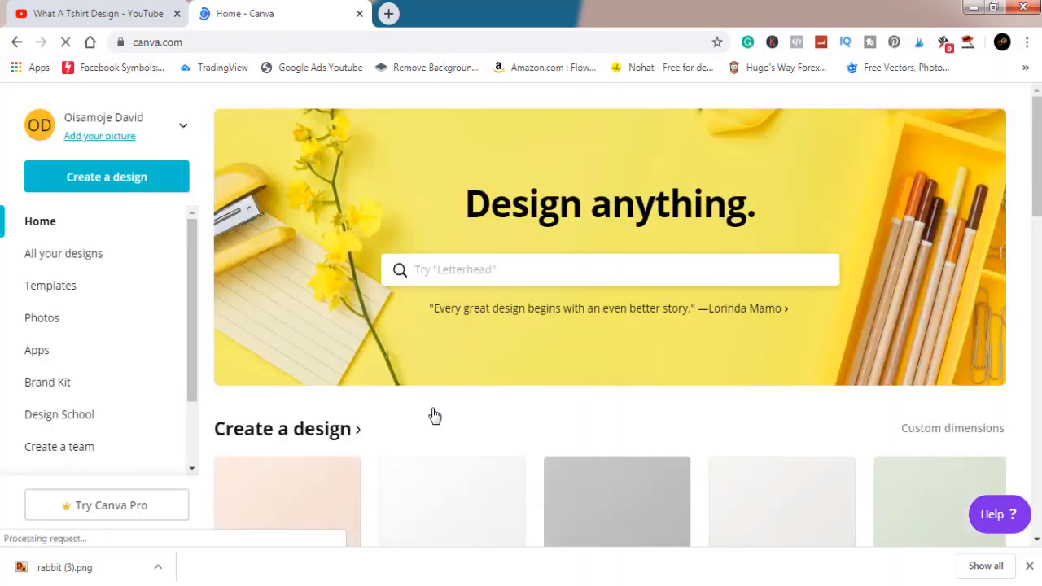
click(128, 180)
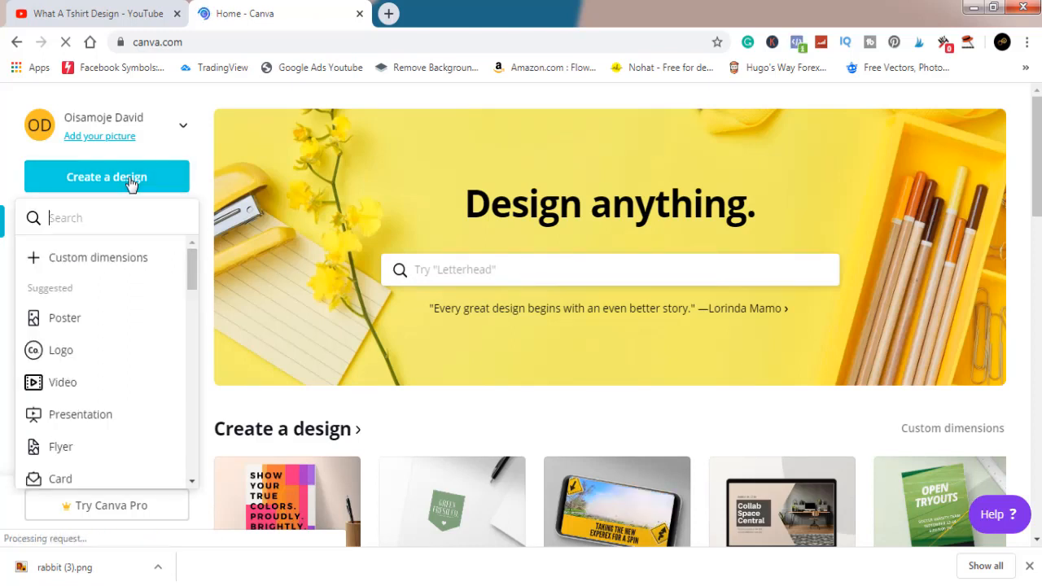
click(135, 257)
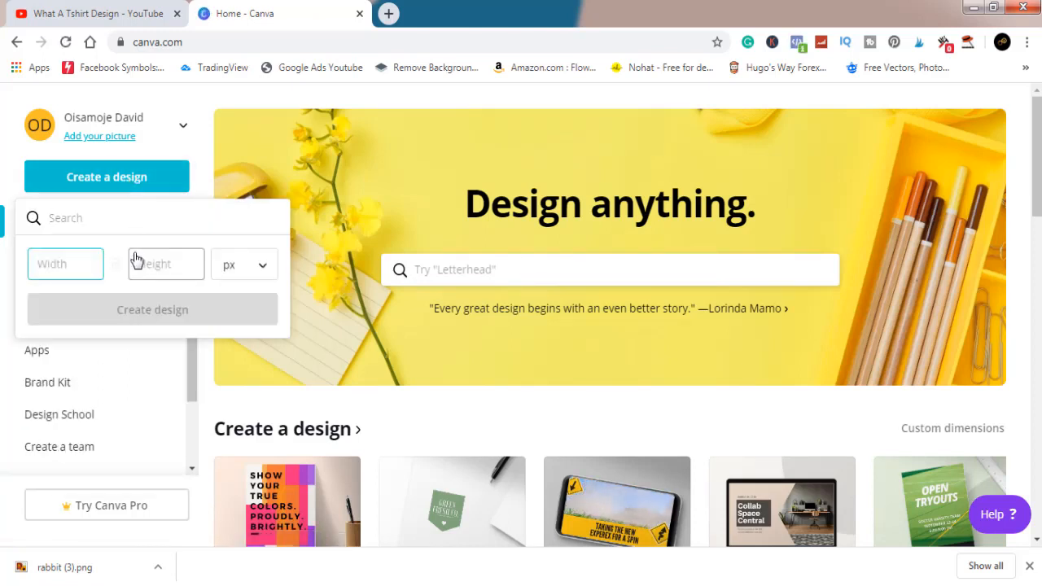
text(4500)
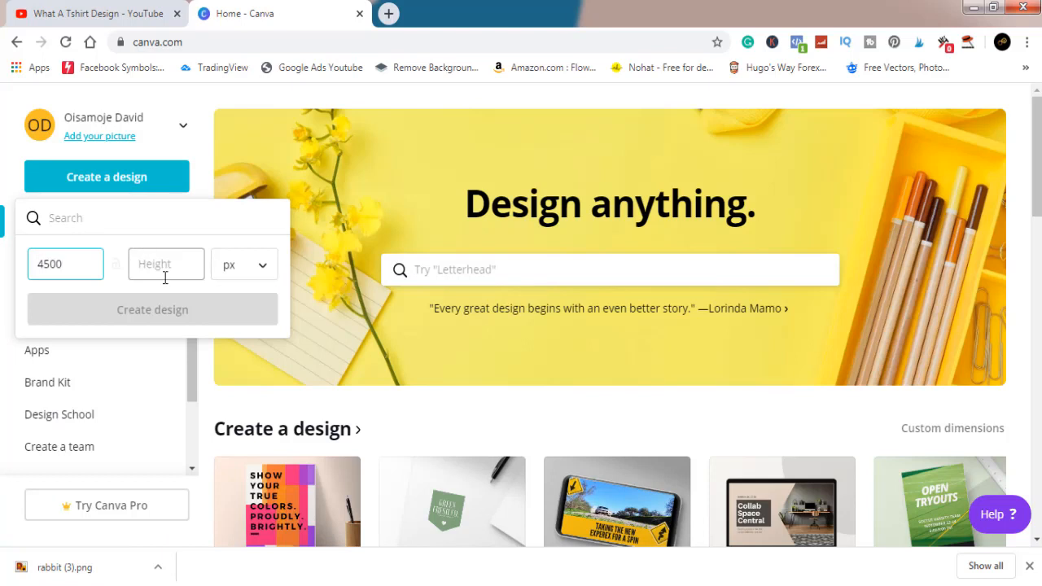
click(165, 277)
text(5400)
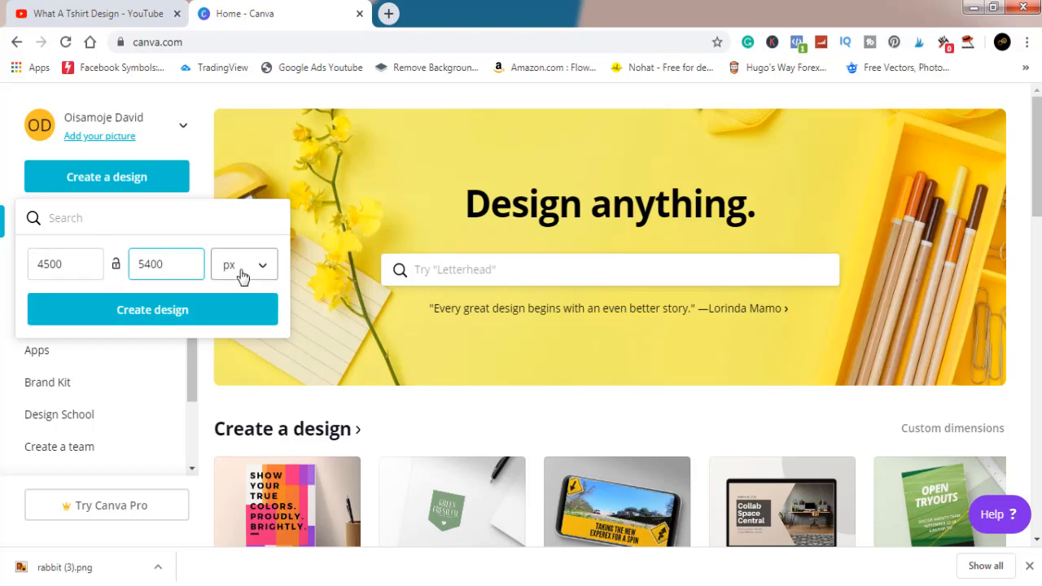
click(168, 311)
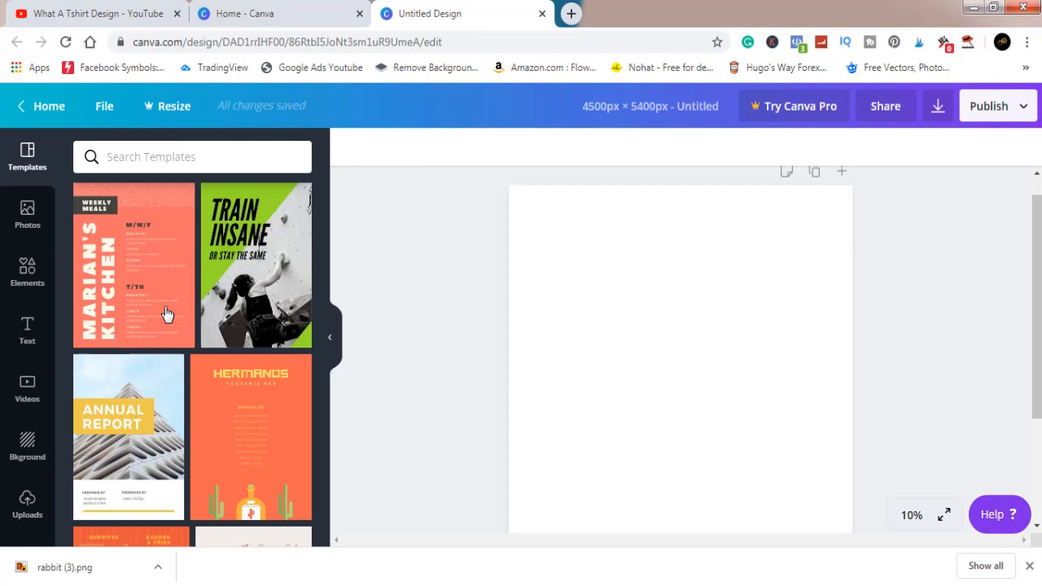
- Upload the leopard-print image "rabbit 5" from the Pictures library to the design's uploads
click(29, 506)
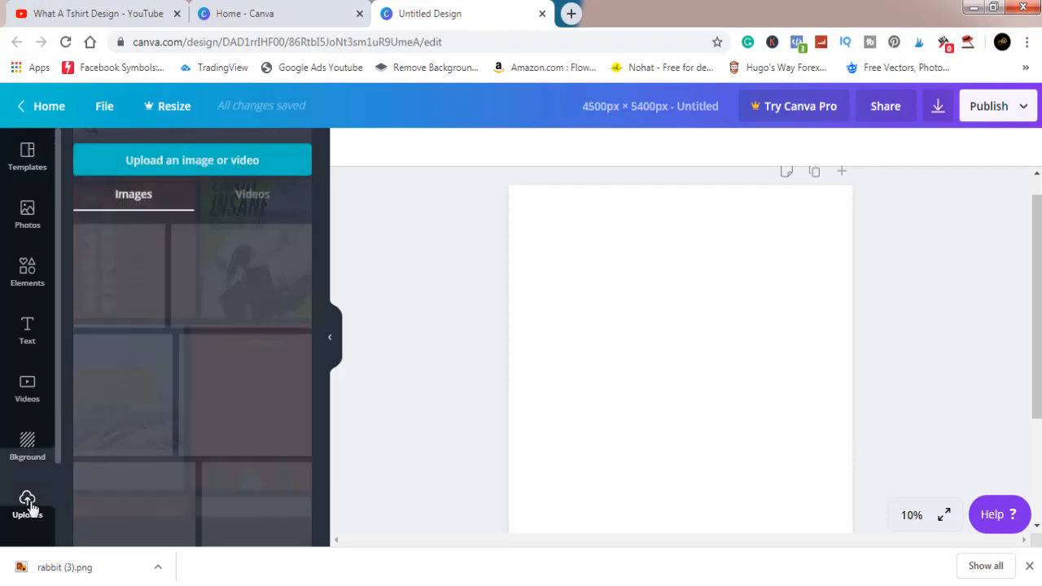
click(172, 159)
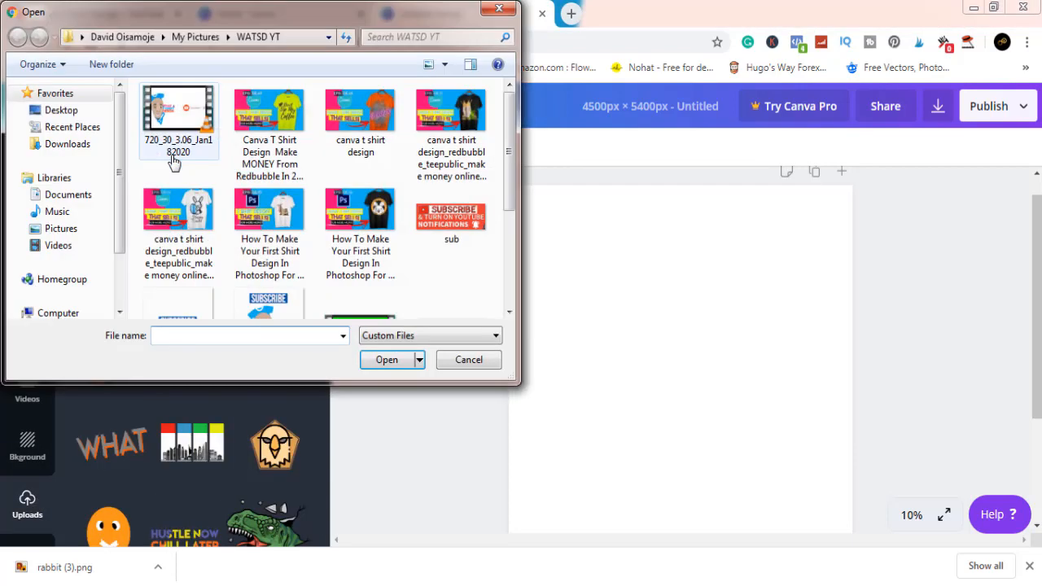
click(76, 234)
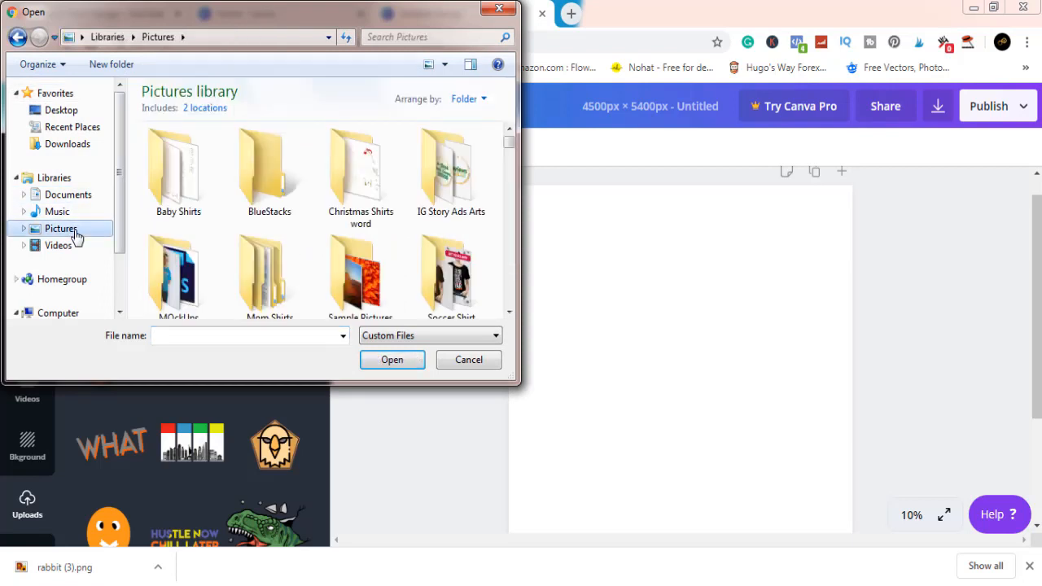
click(363, 275)
key(r)
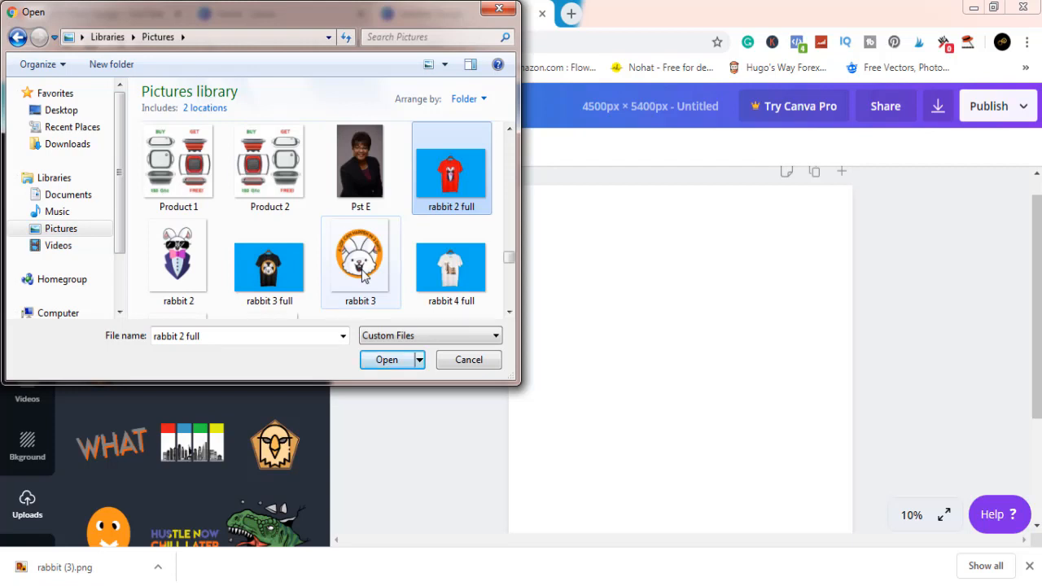
key(Down)
key(Down)
key(Down)
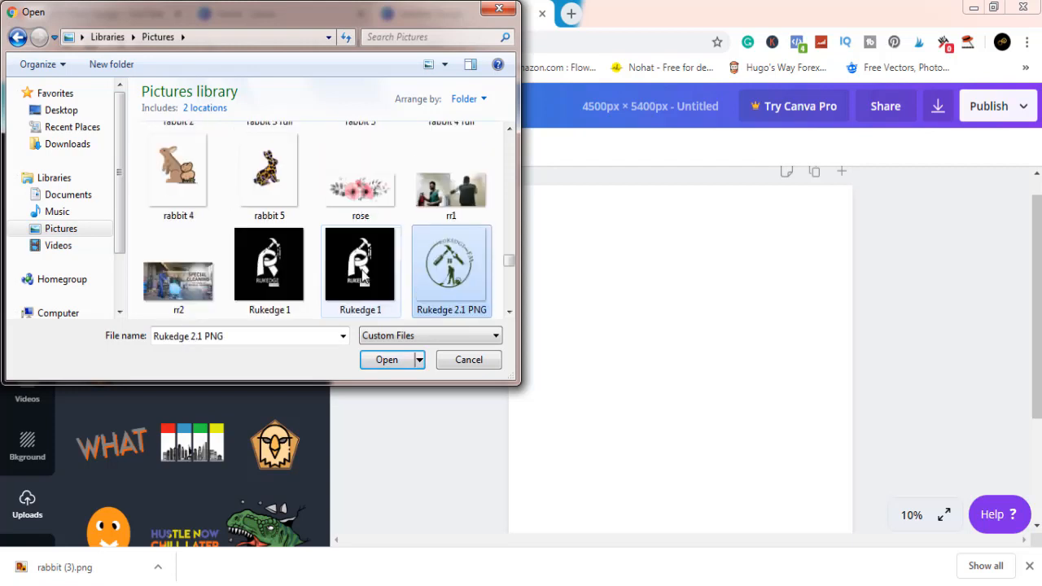
click(281, 179)
click(376, 360)
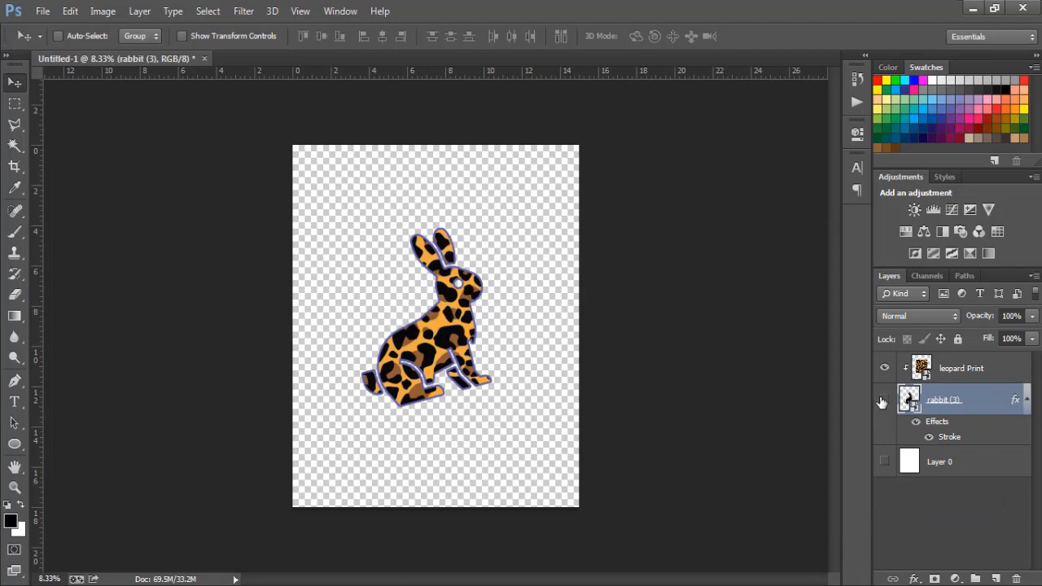
- In Photoshop, toggle the visibility of the rabbit (3) and leopard Print layers to examine how the clipped pattern is built
click(882, 400)
click(881, 401)
click(886, 367)
click(887, 369)
click(884, 368)
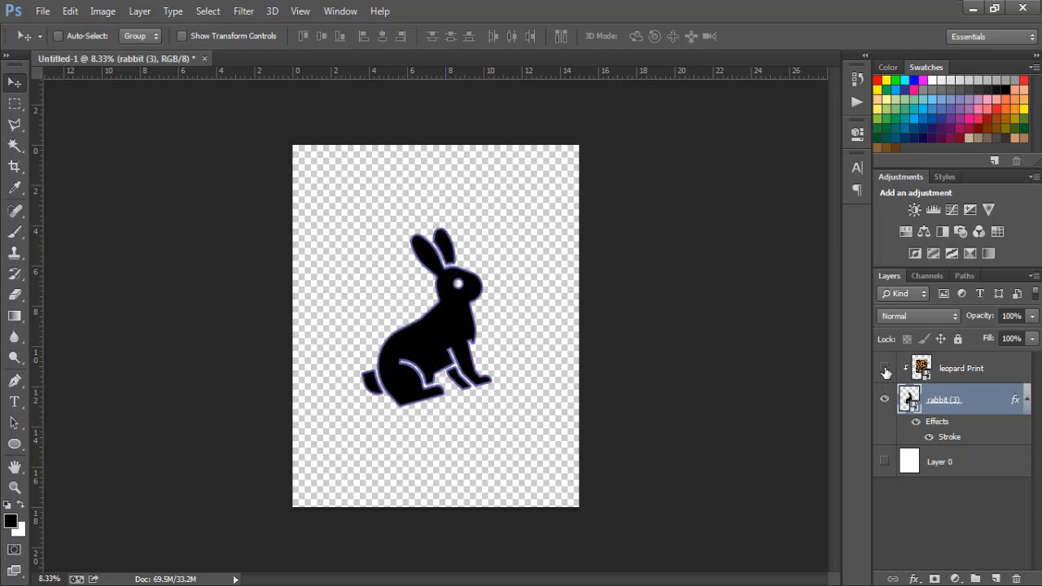
click(884, 368)
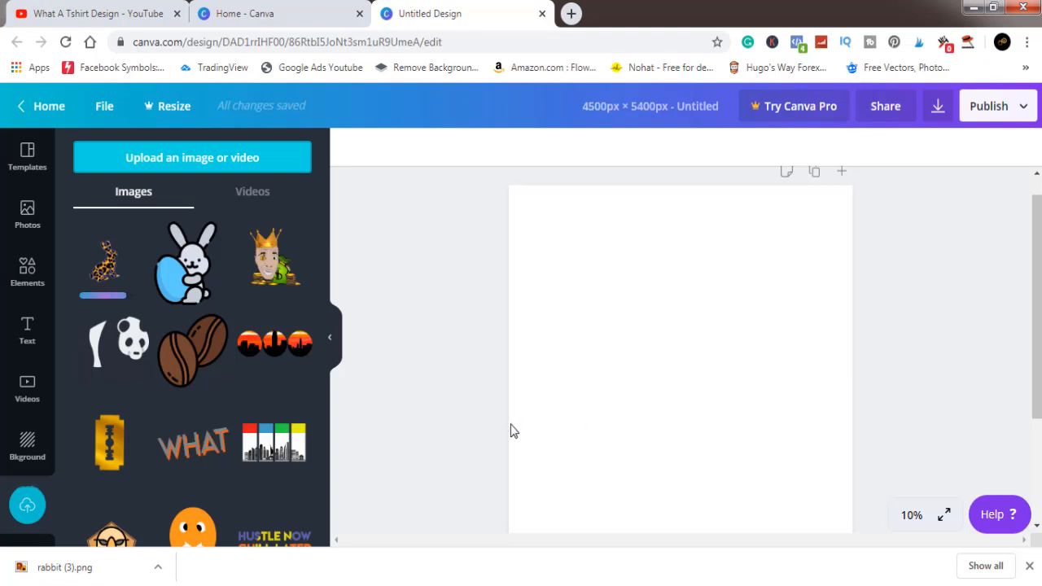
click(513, 585)
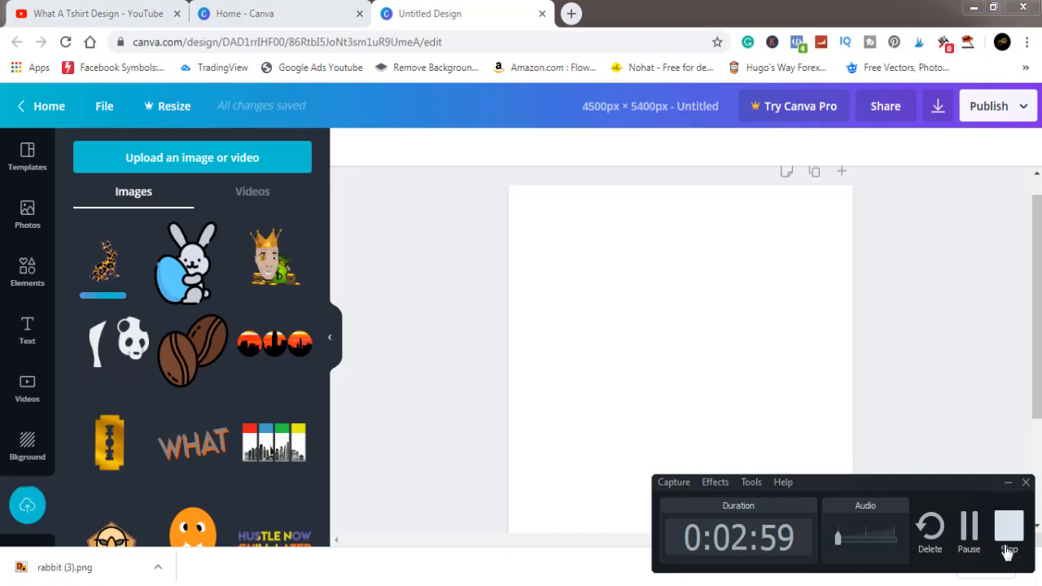
click(969, 533)
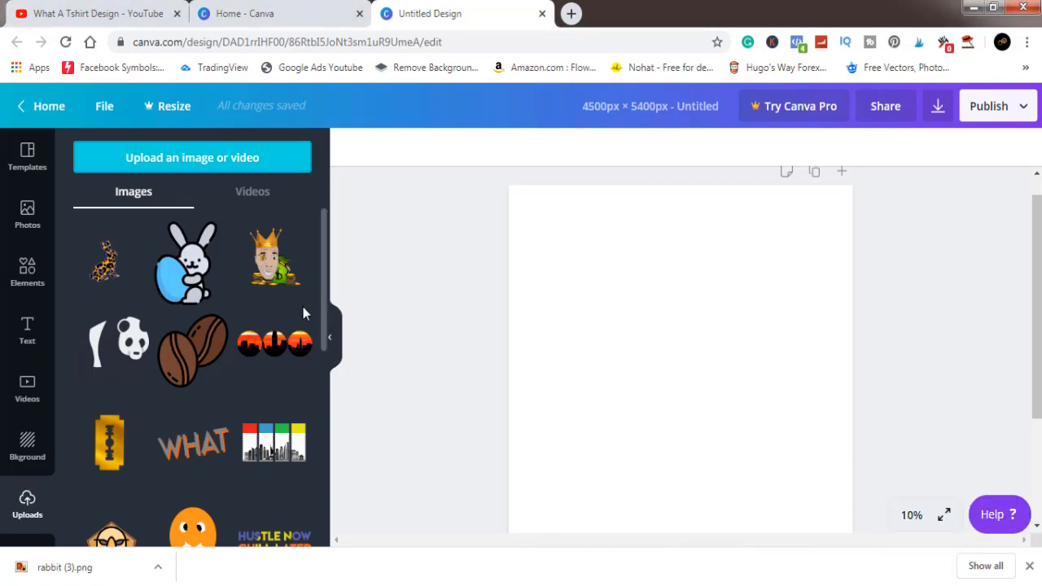
- Place the uploaded leopard-print rabbit image on the blank Canva page
click(103, 273)
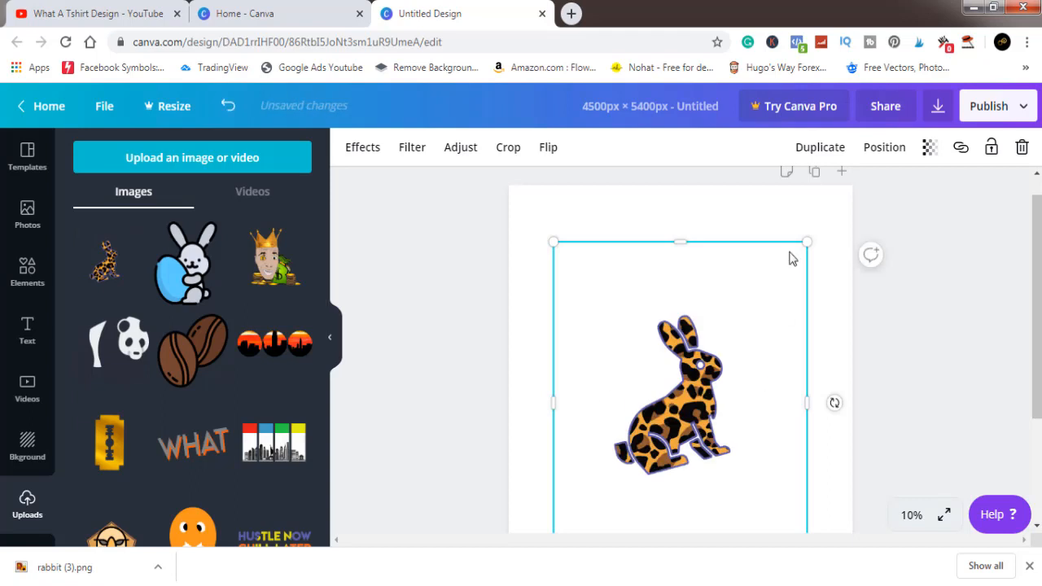
scroll(1037, 268, down, 3)
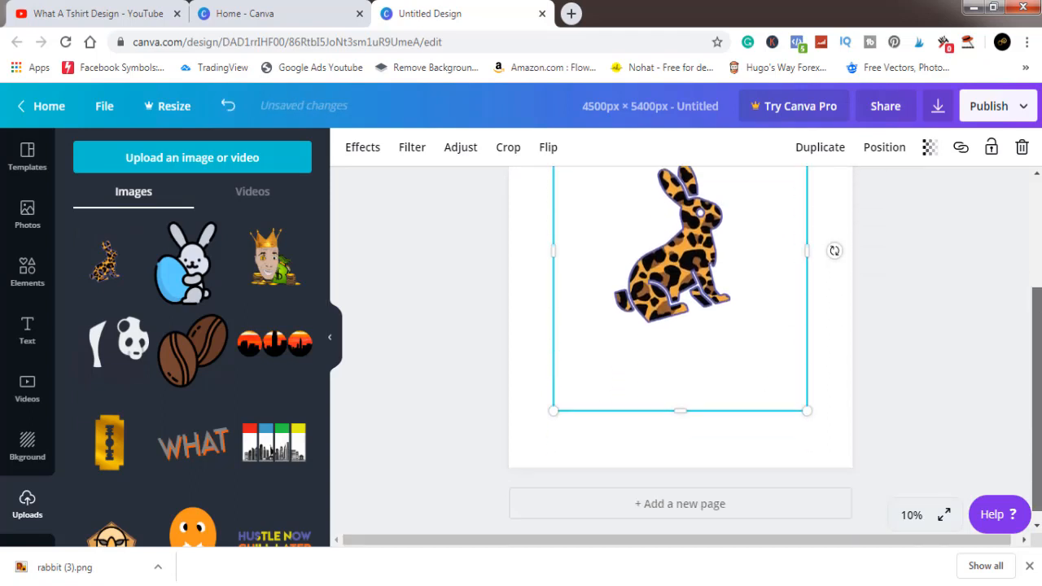
scroll(965, 272, up, 3)
click(965, 272)
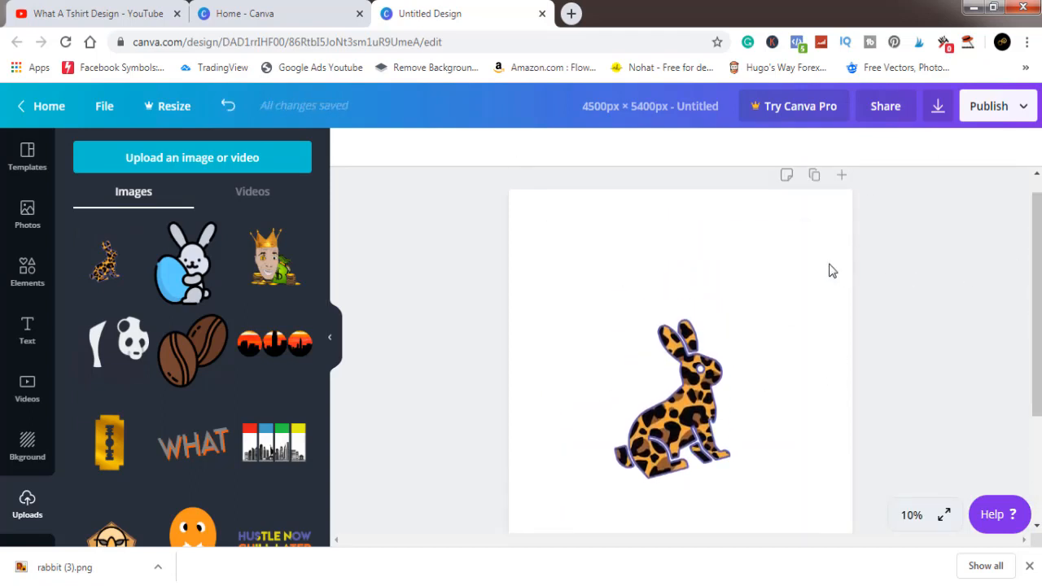
- Enlarge the leopard-print rabbit to nearly the full page width and centre it on the page
click(694, 370)
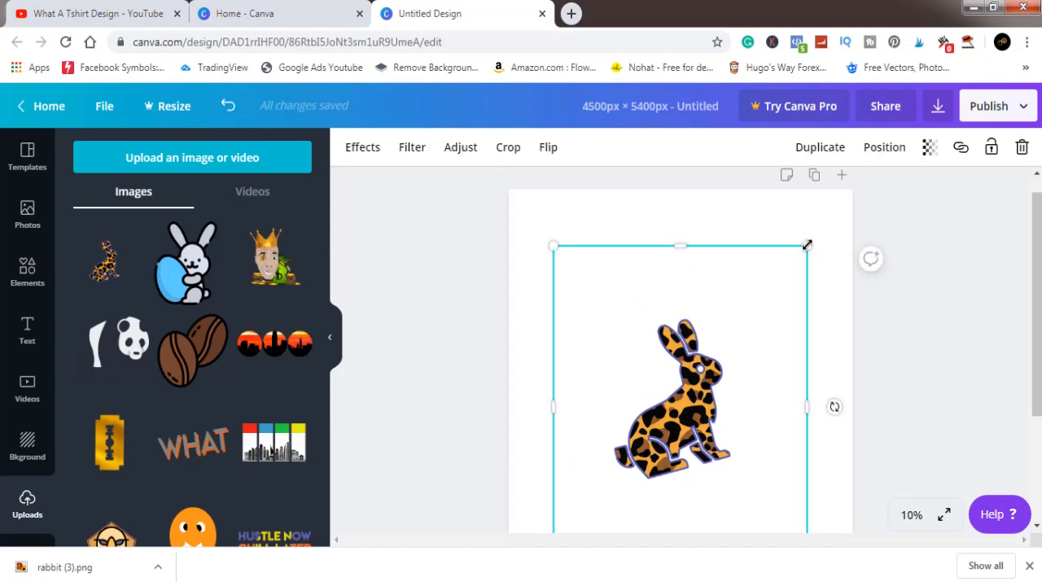
drag(806, 245, 921, 153)
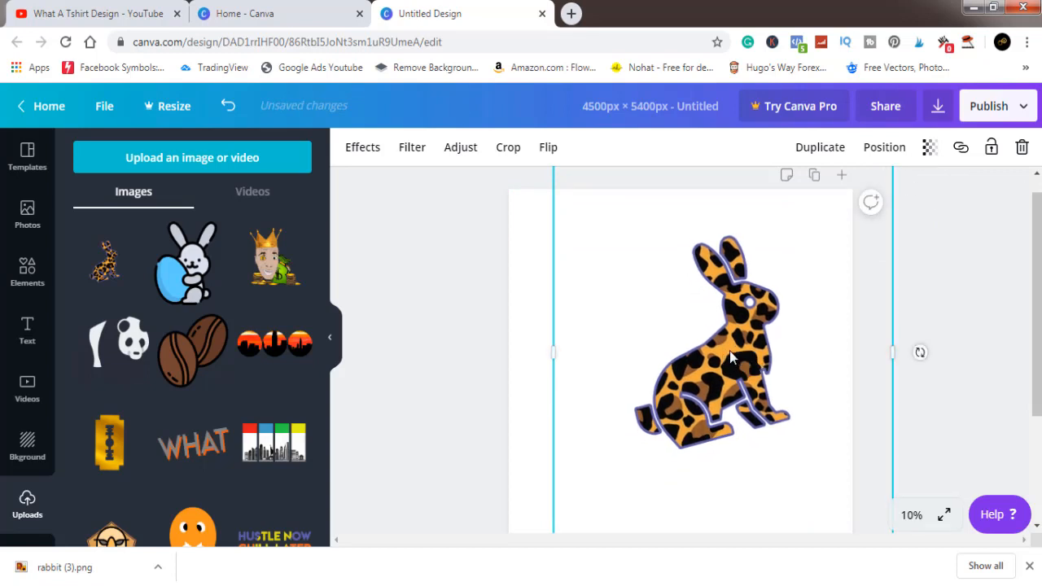
drag(730, 355, 694, 413)
mouse_move(698, 411)
mouse_down()
mouse_move(689, 383)
mouse_move(691, 430)
mouse_move(692, 403)
mouse_up()
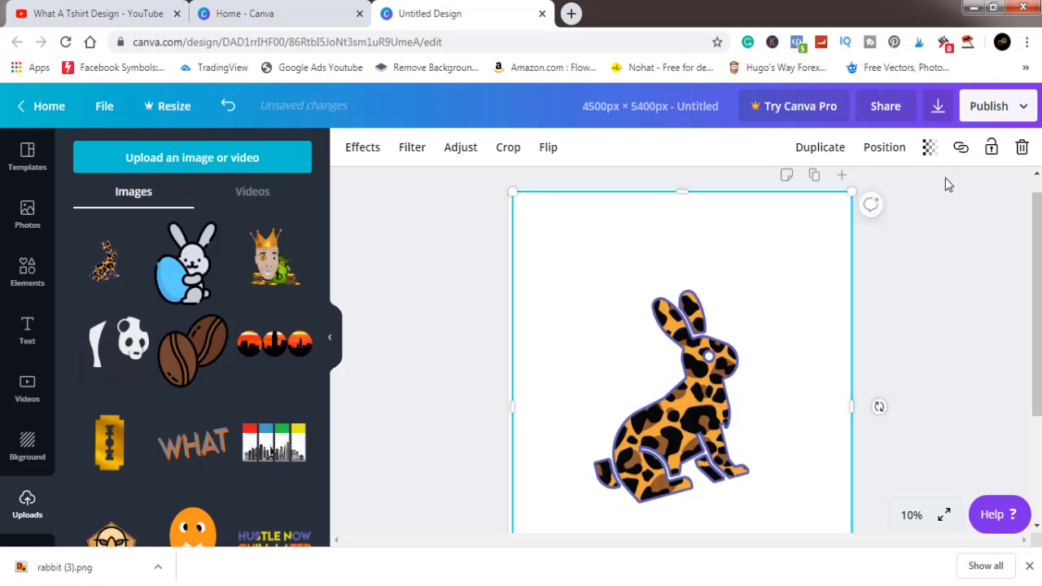
- Download the rabbit design as a PNG and dismiss the Canva Pro trial offer
click(938, 107)
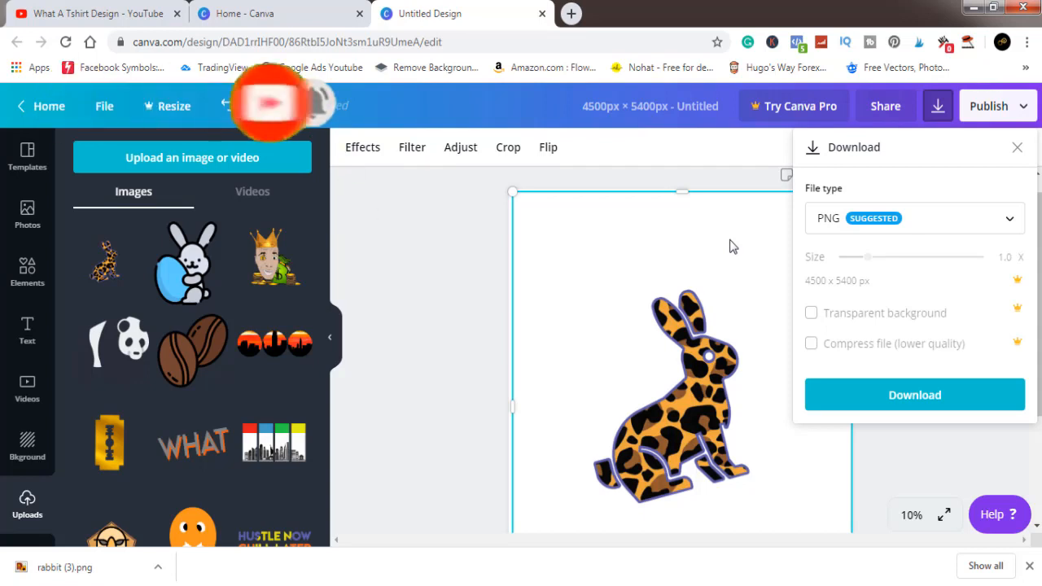
click(843, 394)
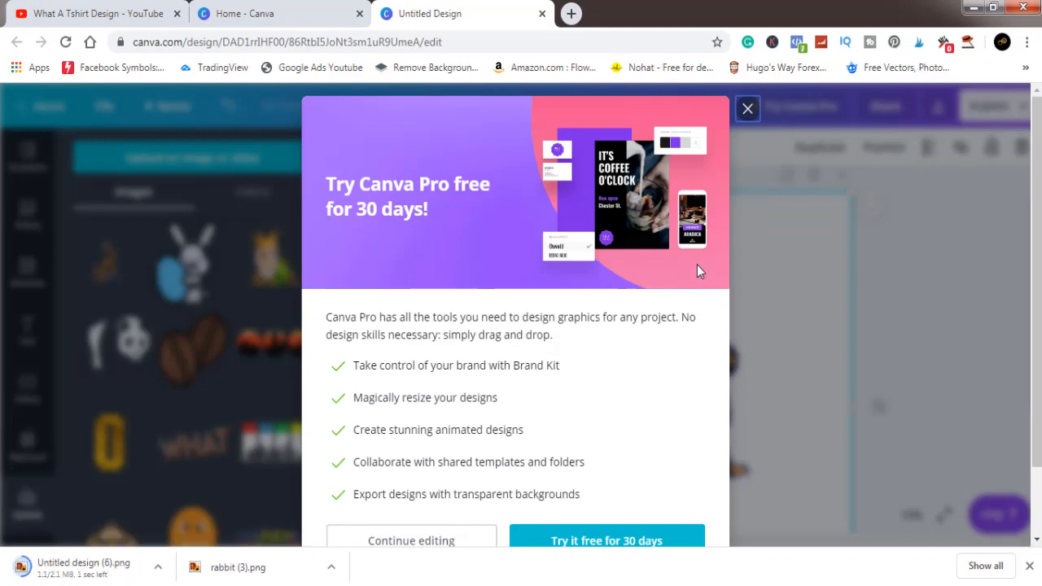
click(748, 112)
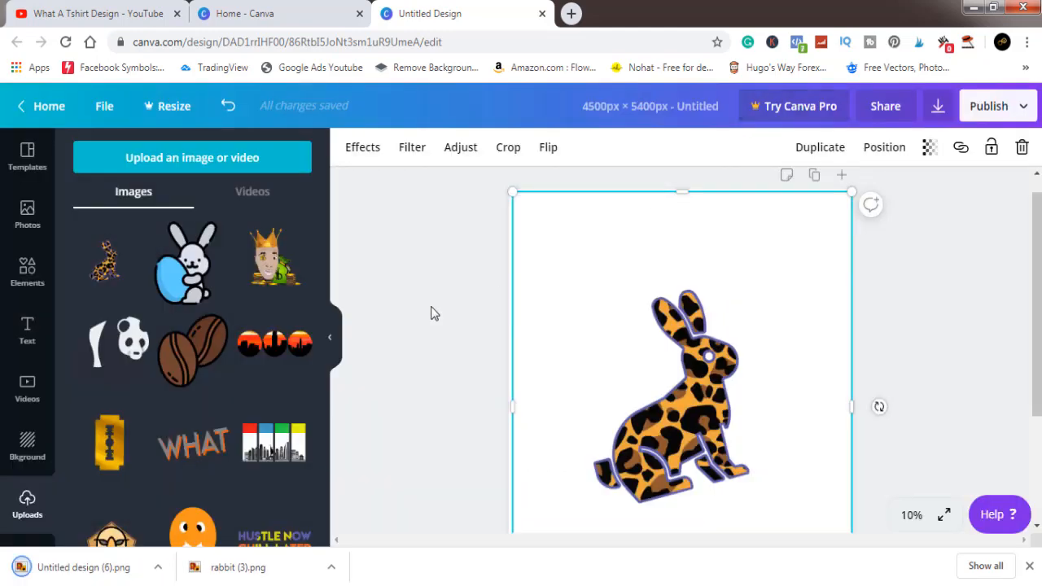
- Show the downloaded "Untitled design (6).png" in its folder and open it in Photoshop
click(158, 568)
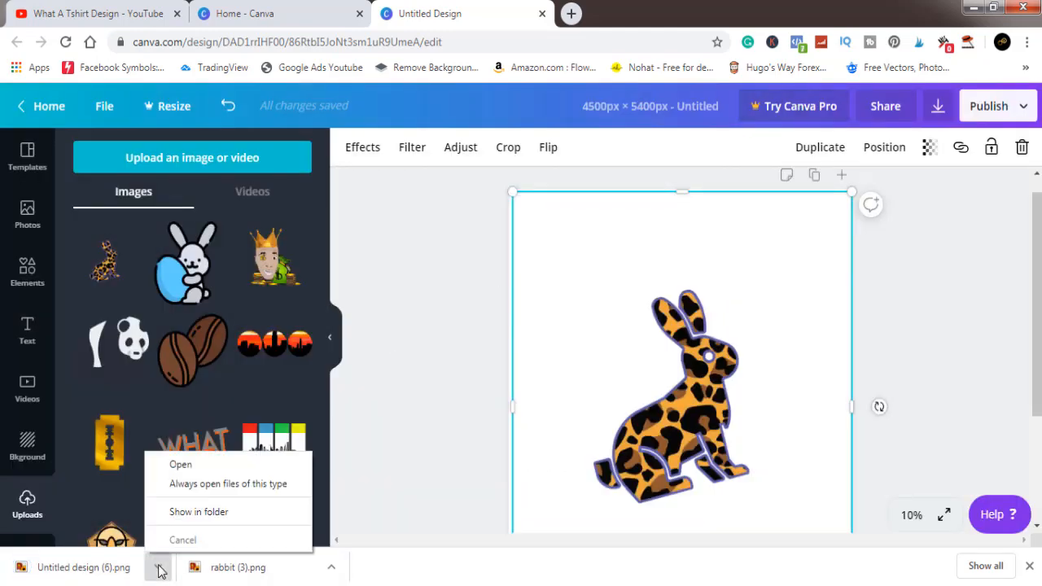
click(216, 513)
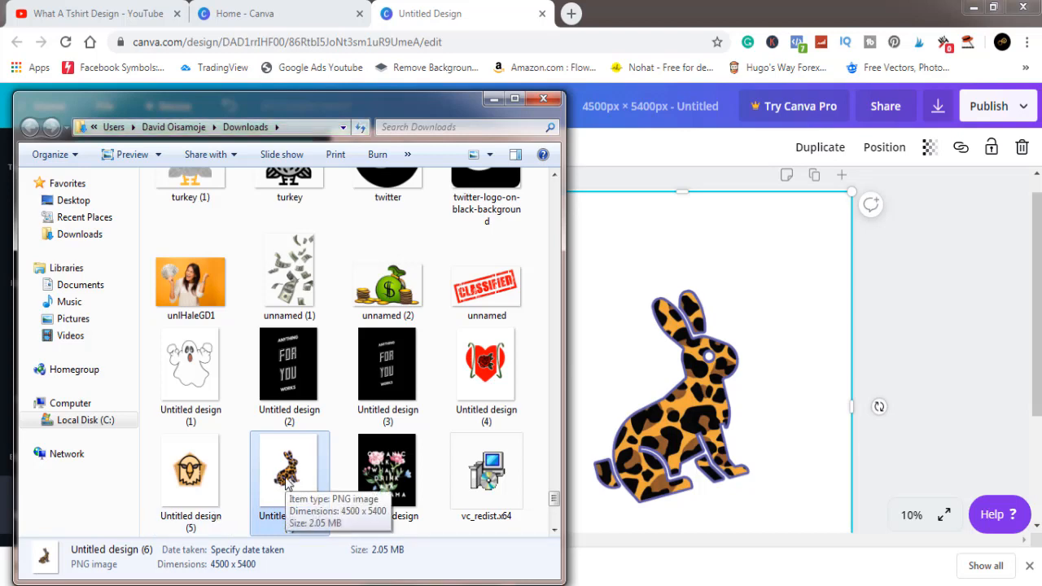
right_click(286, 483)
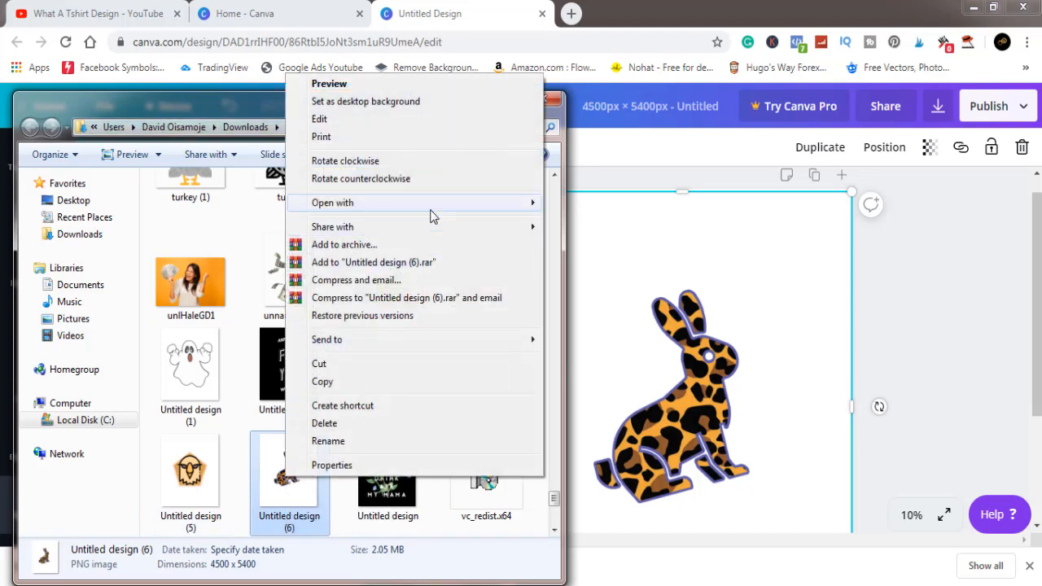
mouse_move(432, 216)
click(561, 204)
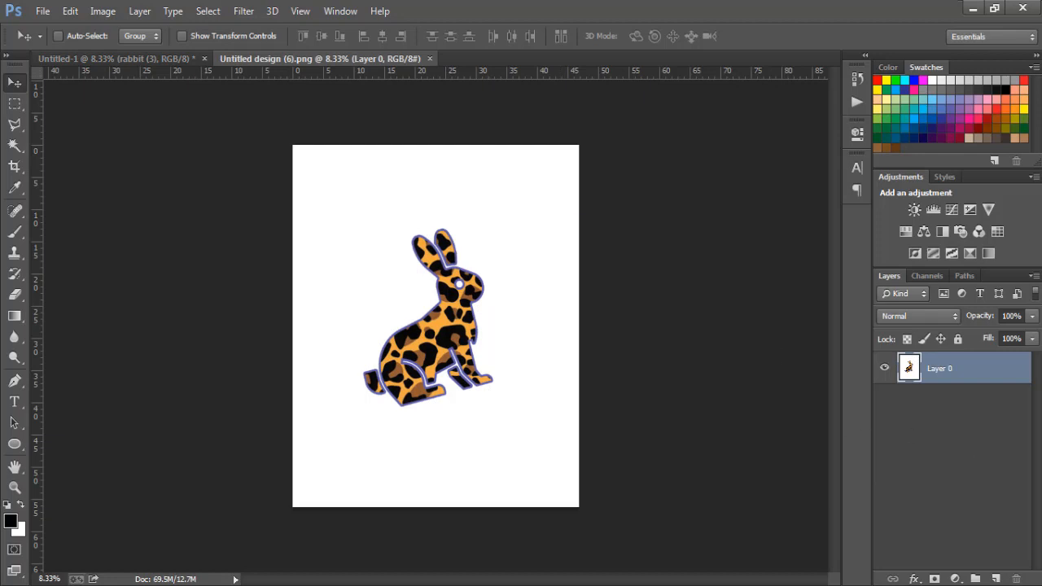
- Add a new blank layer, and select the white background around the rabbit on Layer 0 with the Magic Wand tool
click(997, 578)
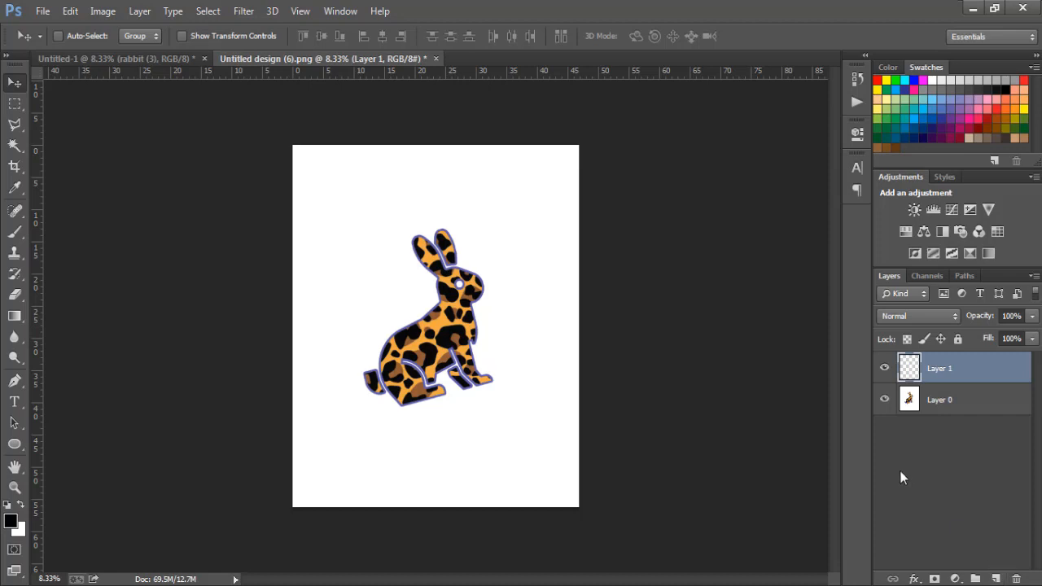
click(948, 401)
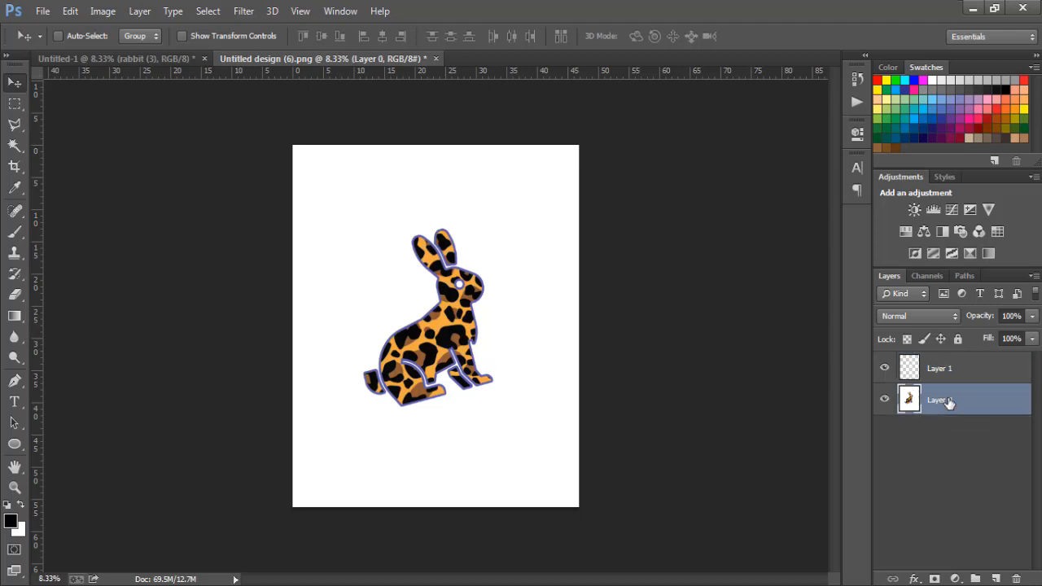
click(885, 399)
click(885, 398)
click(14, 145)
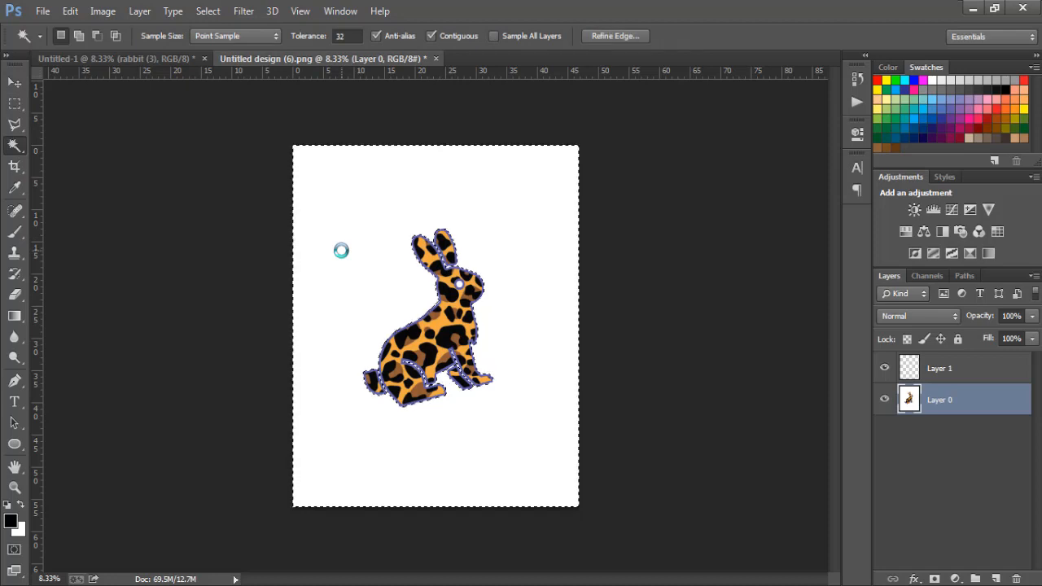
- Delete the selected white background from Layer 0, clear the selection and switch to the Move tool
key(Delete)
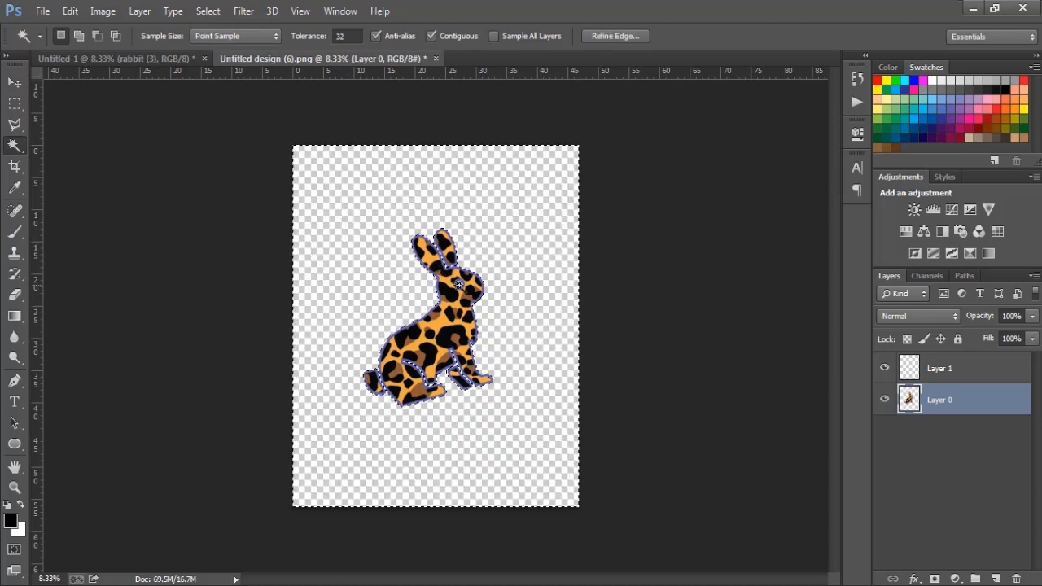
key(ctrl+d)
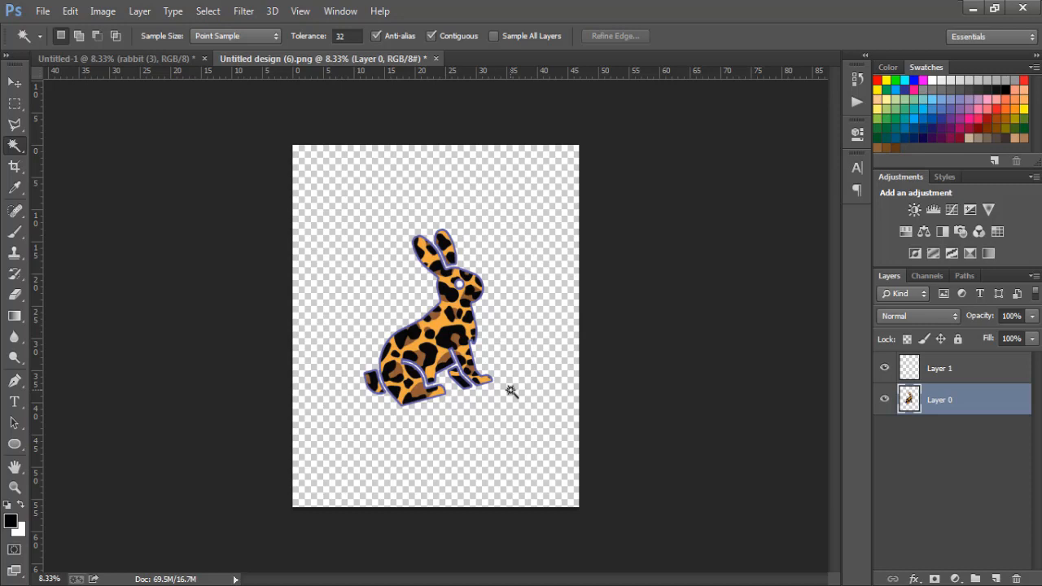
click(15, 87)
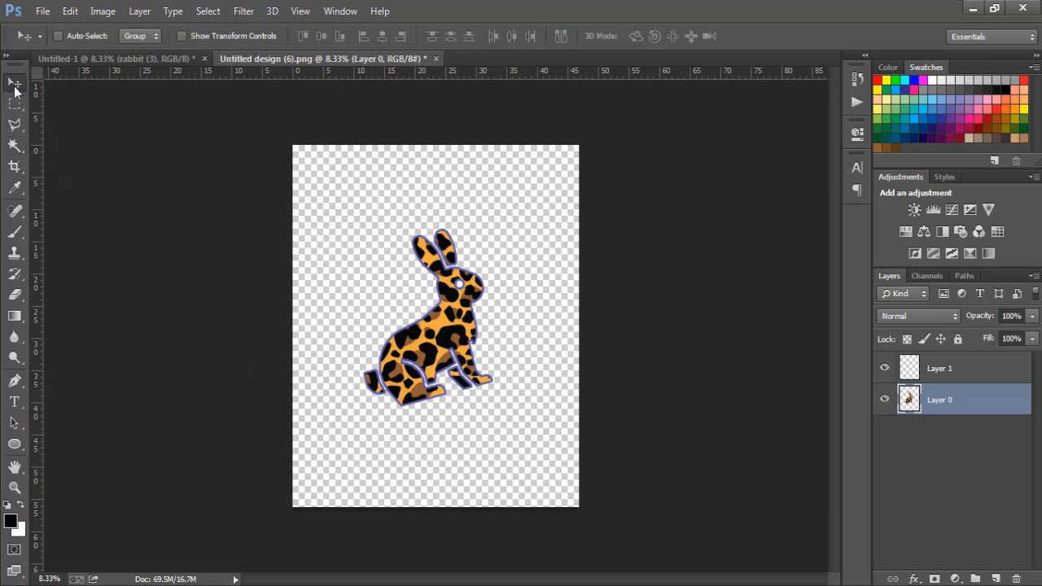
click(457, 584)
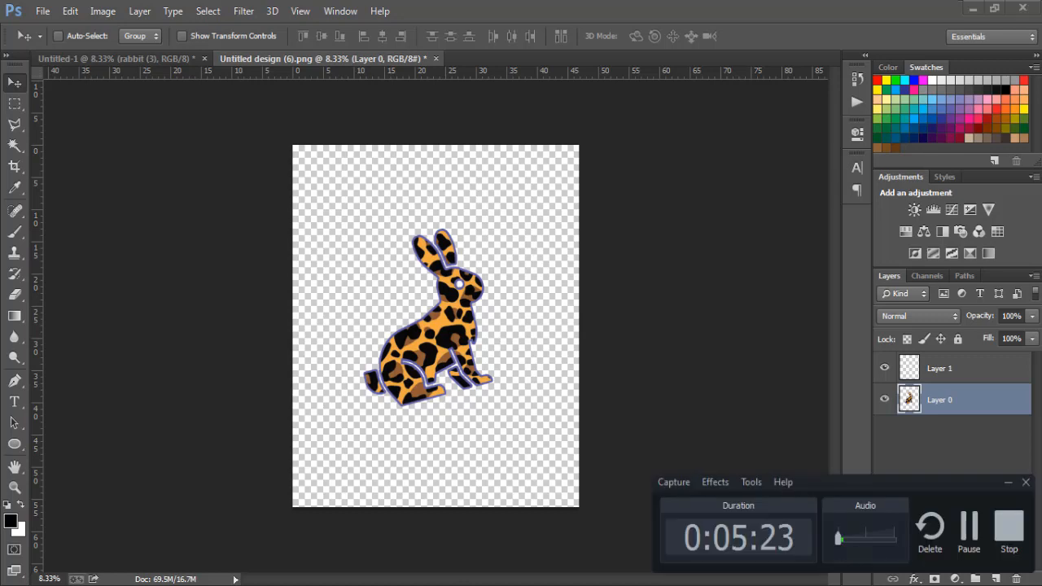
click(458, 584)
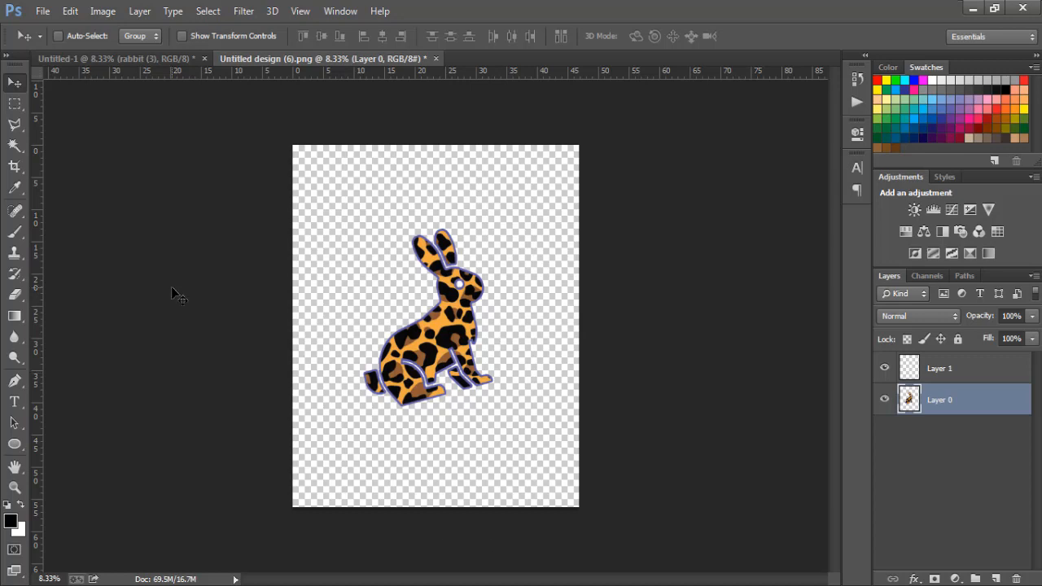
- Save the transparent rabbit design as a PNG copy named "rab" in the Downloads folder, accepting Smallest / Slow compression without interlacing
click(43, 13)
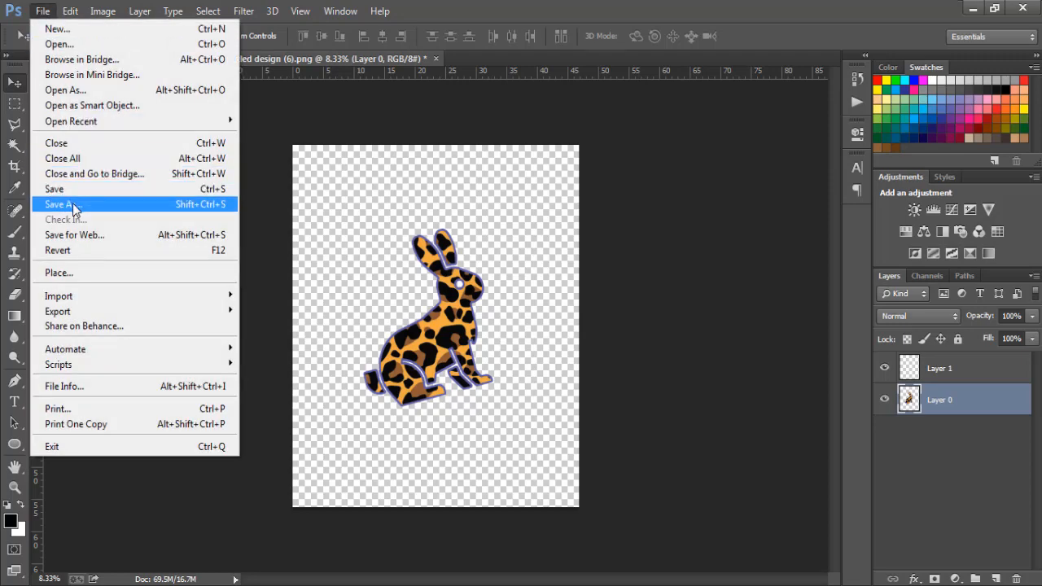
click(72, 204)
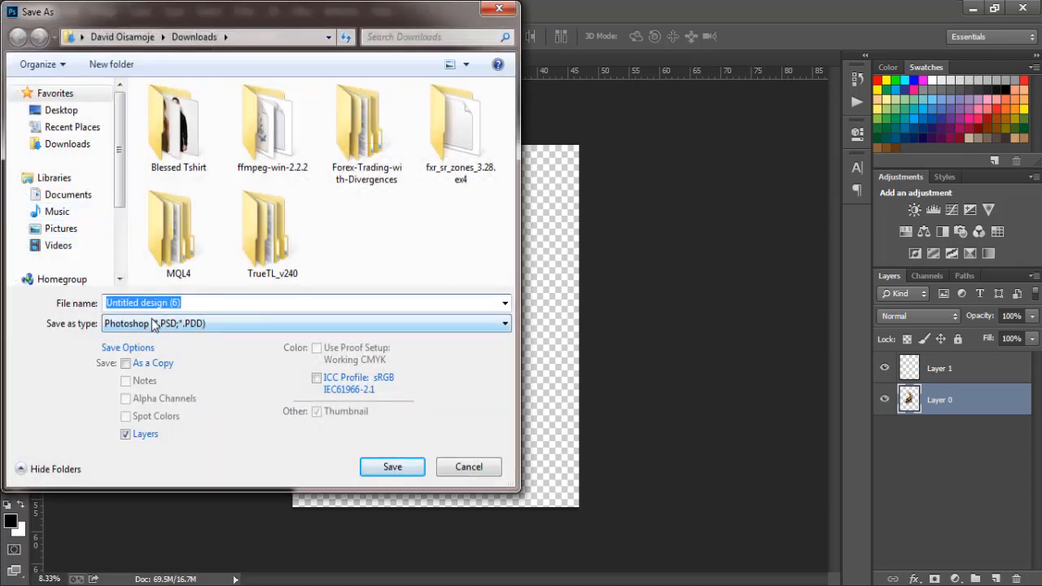
text(r)
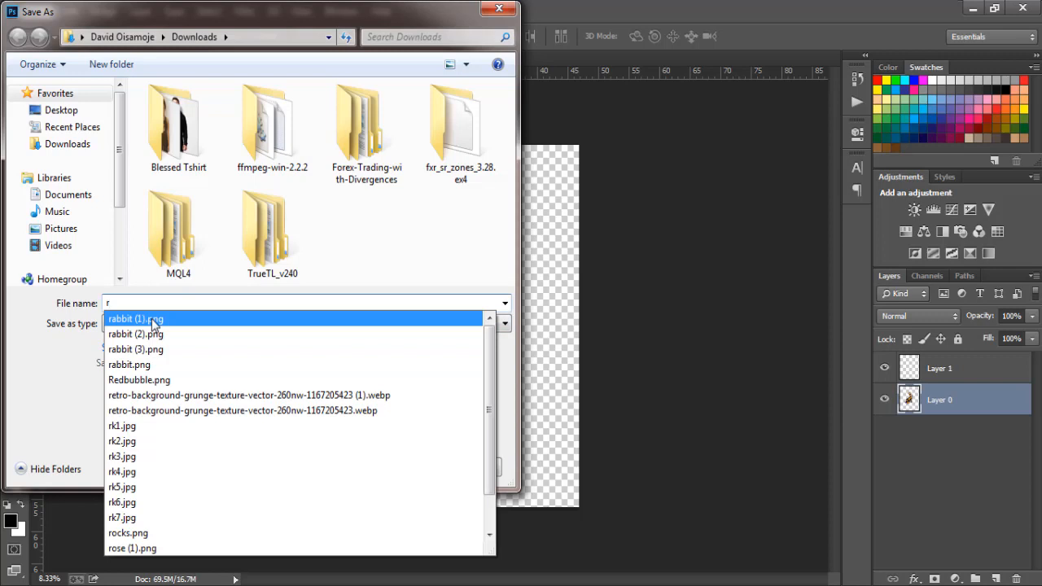
text(ab)
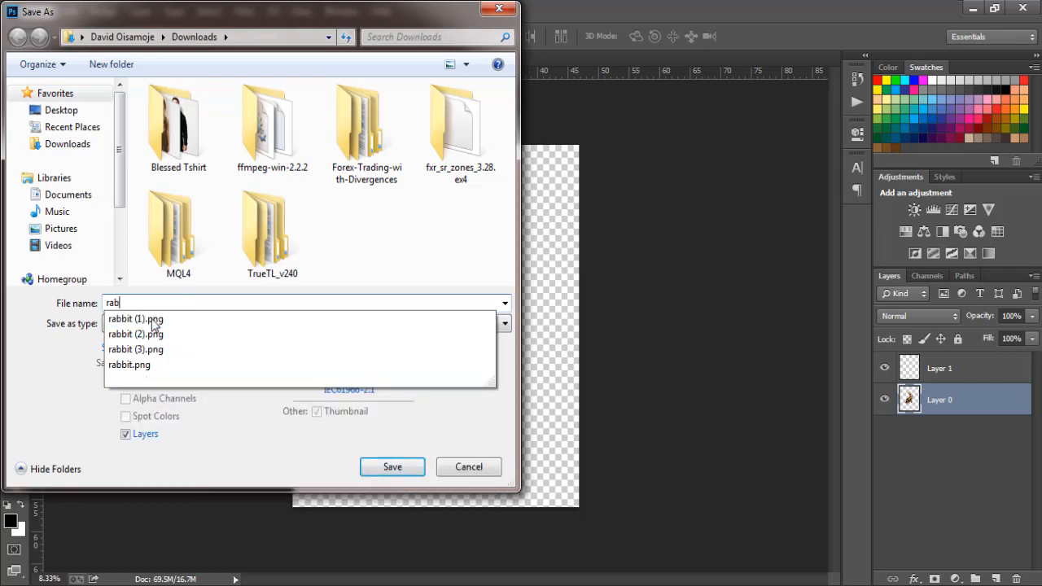
click(44, 370)
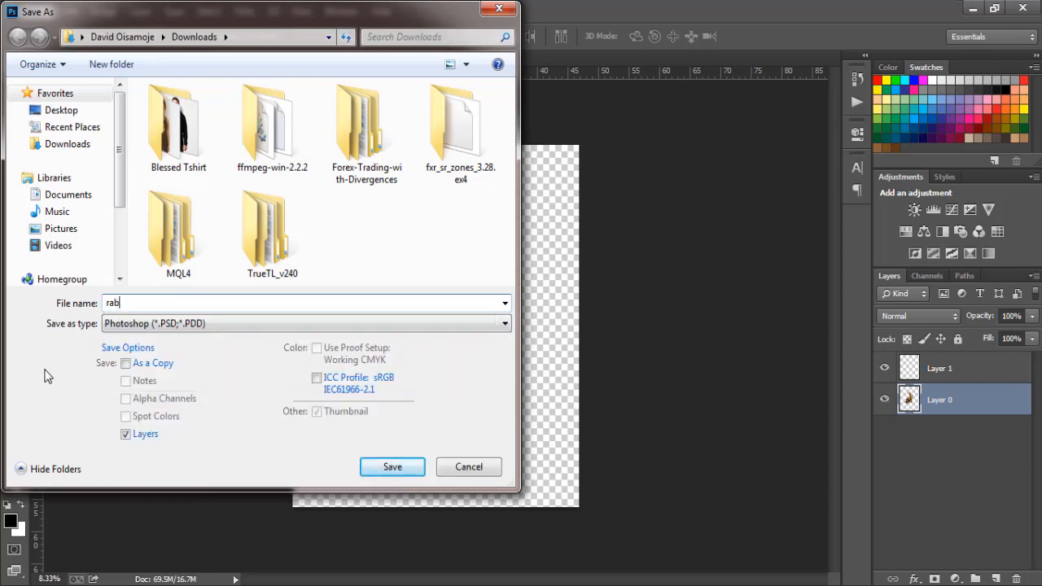
click(146, 324)
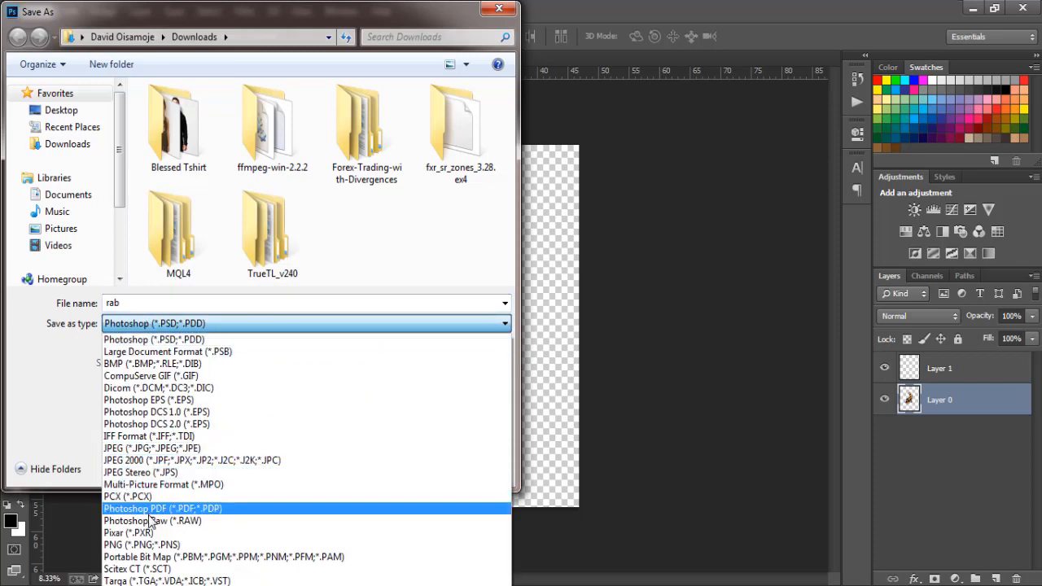
click(153, 545)
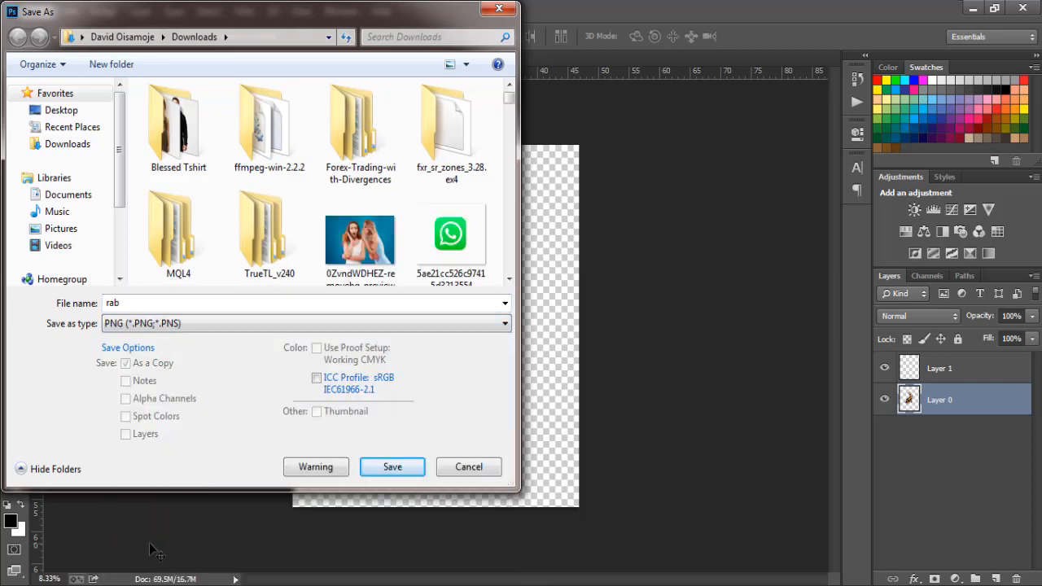
click(397, 464)
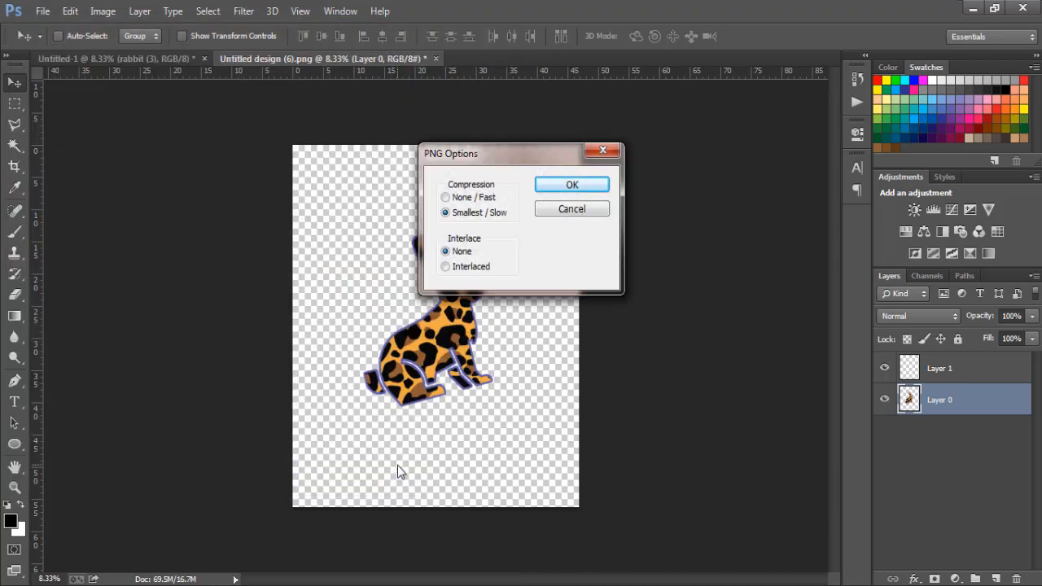
click(587, 186)
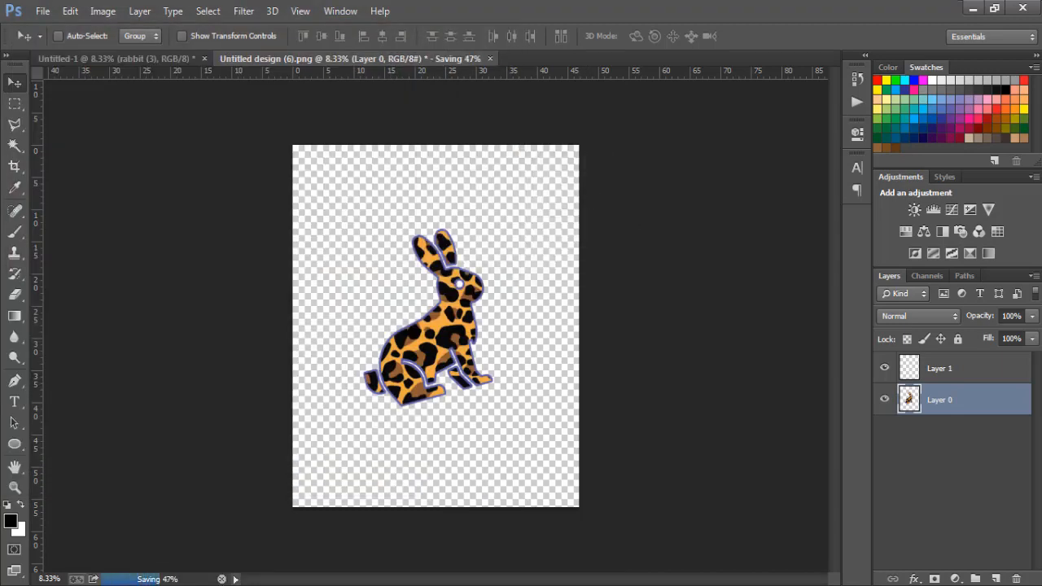
- Open the "New tshirt mockup on hunger" PSD from the MOckUps folder in the Pictures library
click(114, 584)
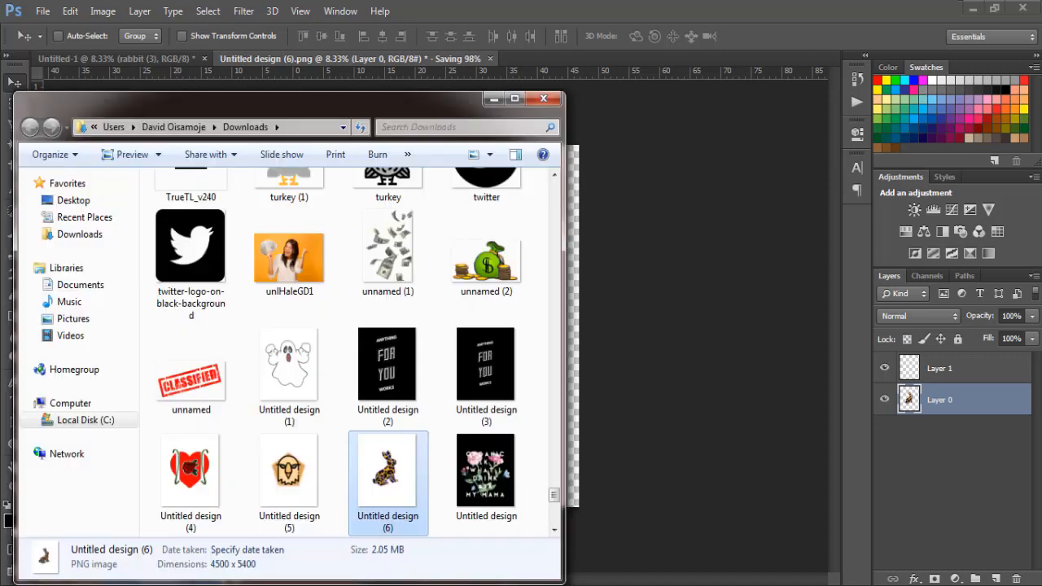
click(73, 319)
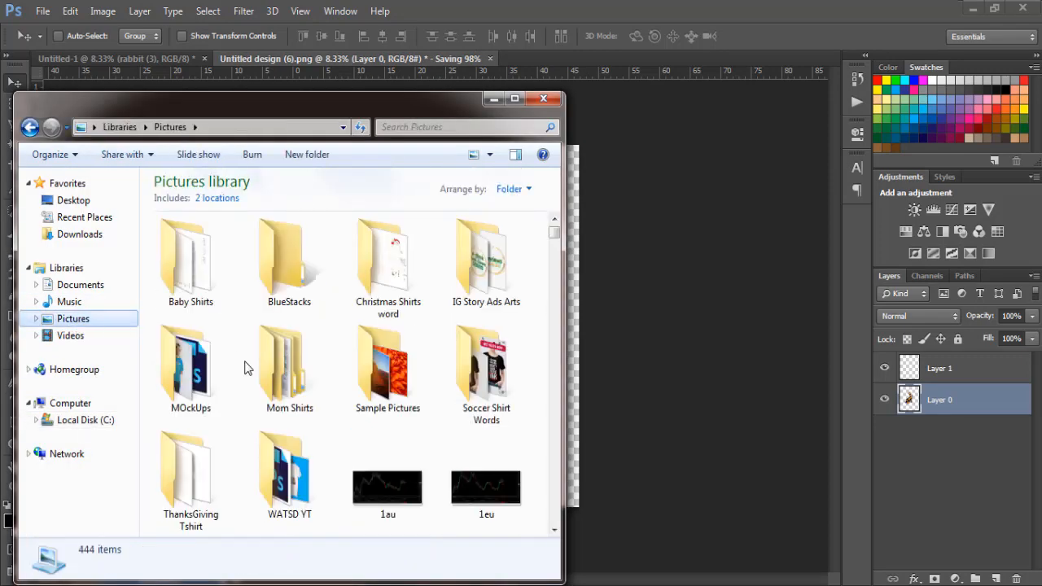
double_click(190, 366)
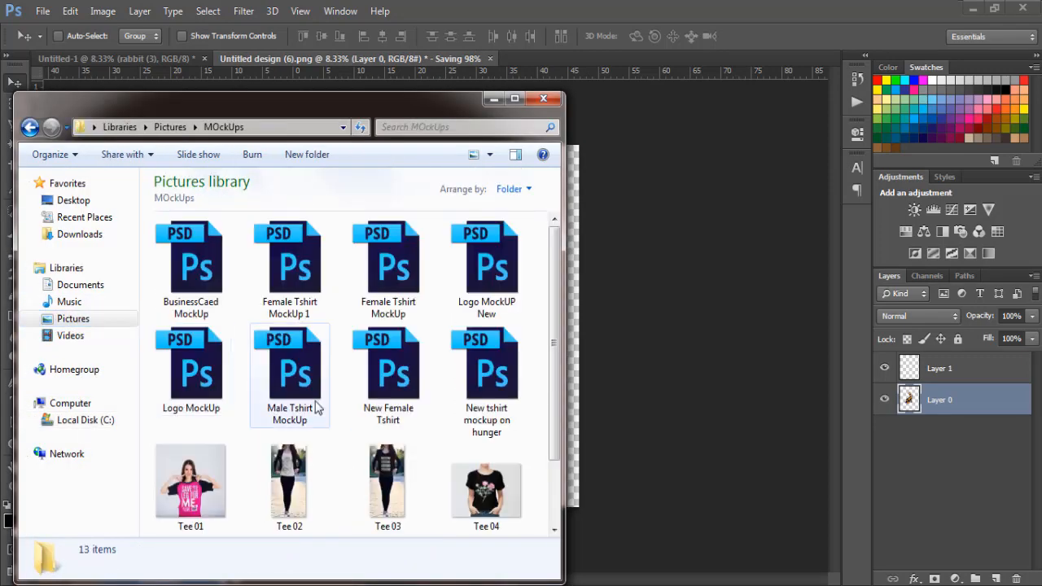
click(481, 400)
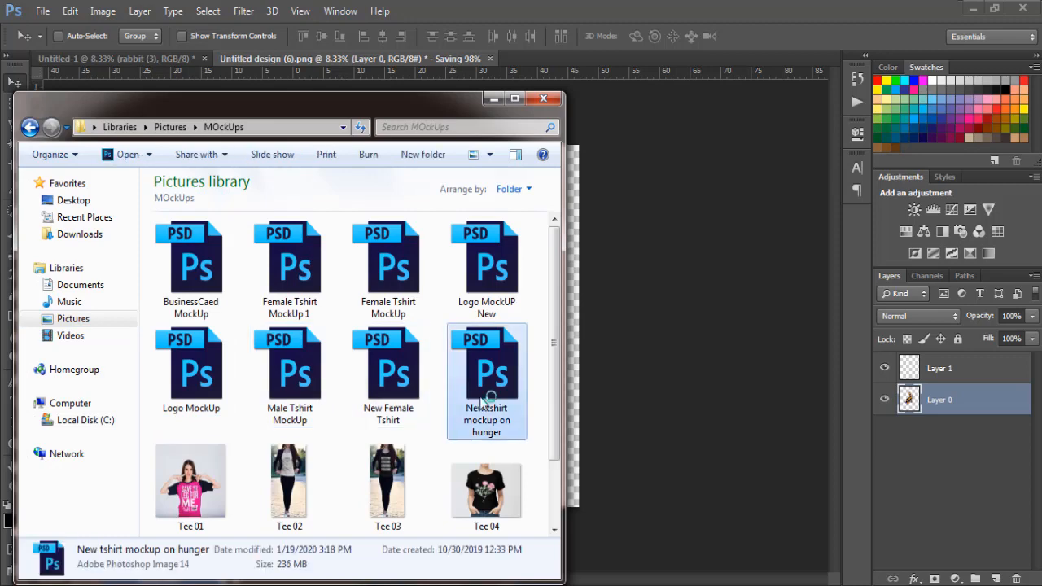
double_click(485, 399)
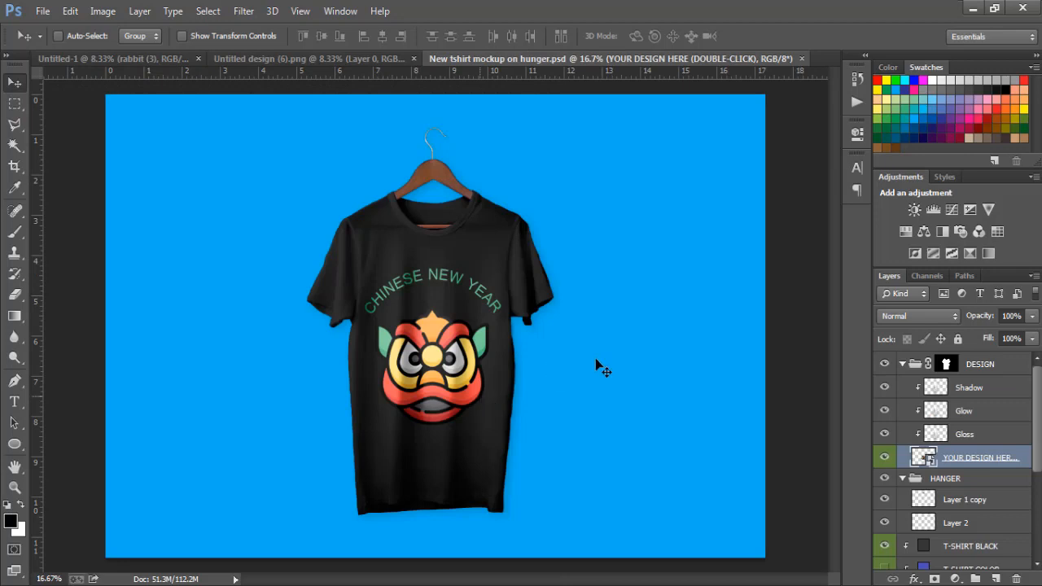
double_click(918, 457)
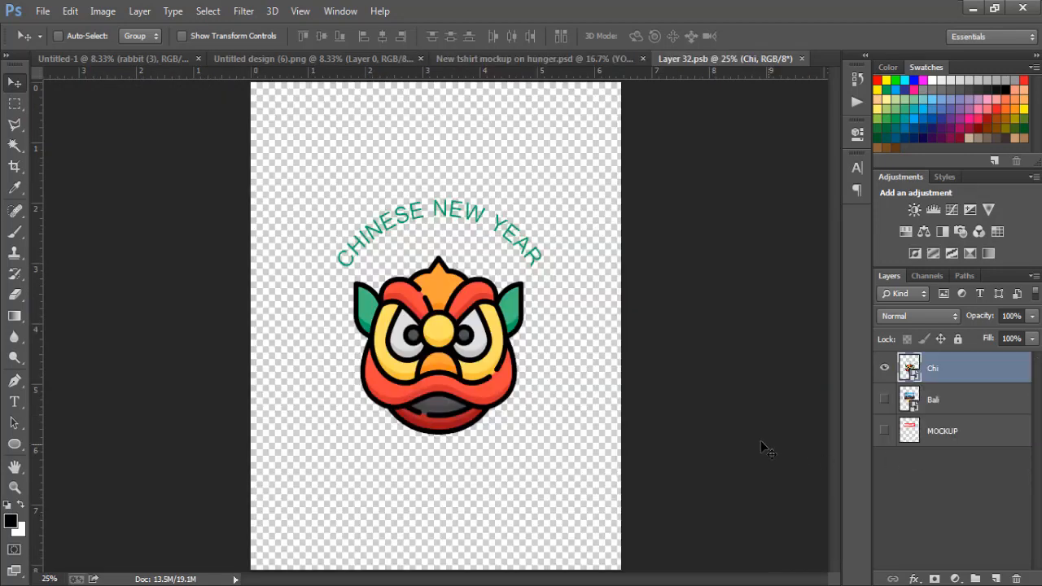
click(801, 58)
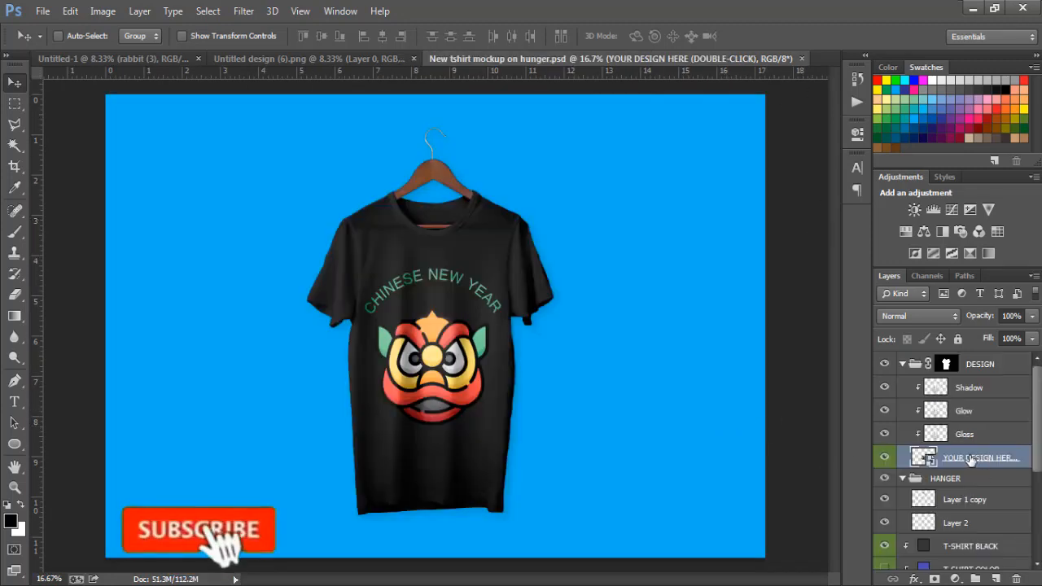
right_click(446, 373)
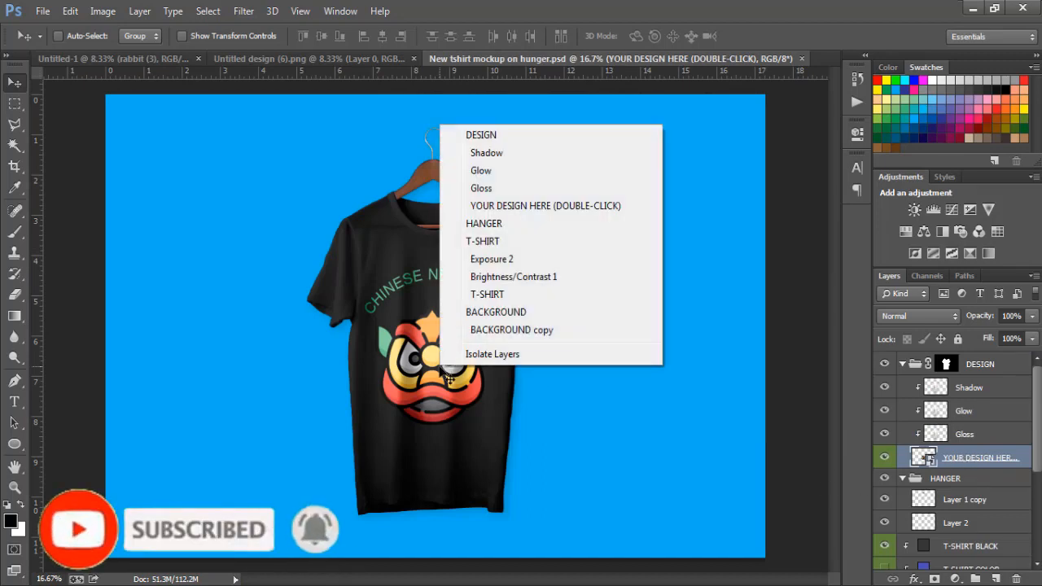
click(515, 209)
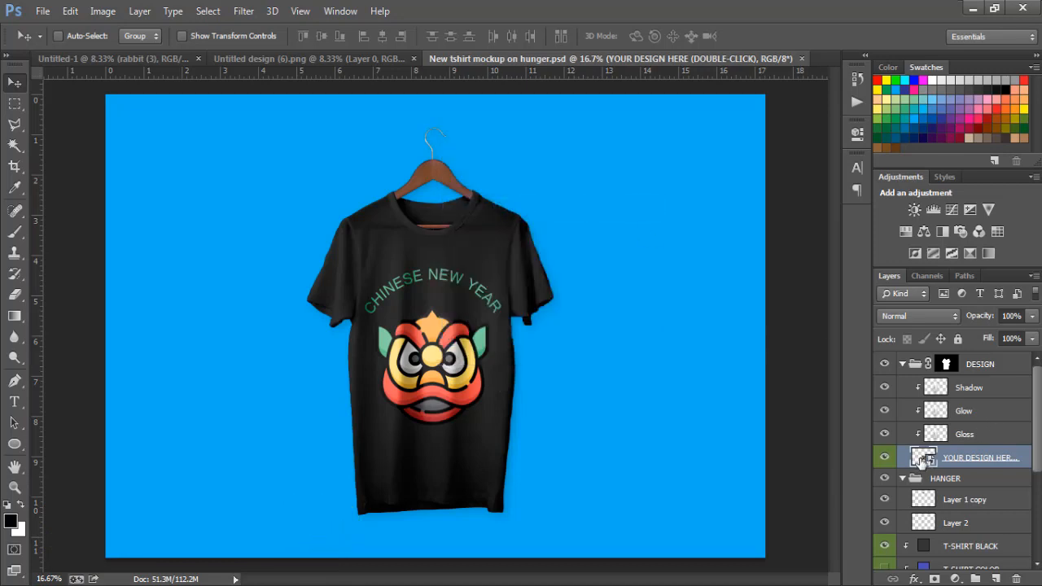
- Open the contents of the YOUR DESIGN HERE smart object and delete the Chinese New Year artwork layer "Chi"
double_click(921, 458)
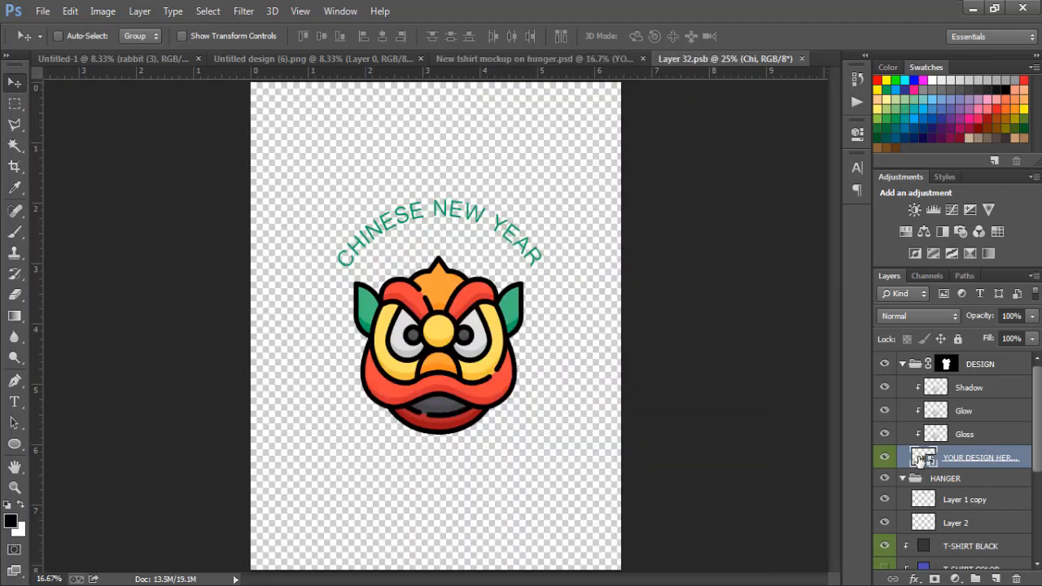
key(Delete)
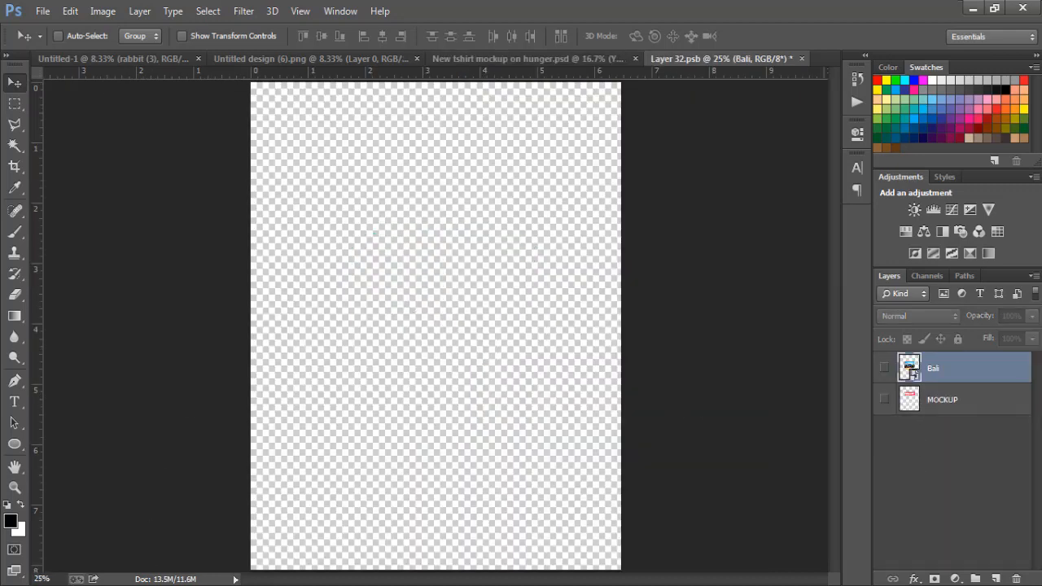
- Place the "rabbit 5" image from the Pictures library into Layer 32.psb, centred at its fitted size
click(135, 585)
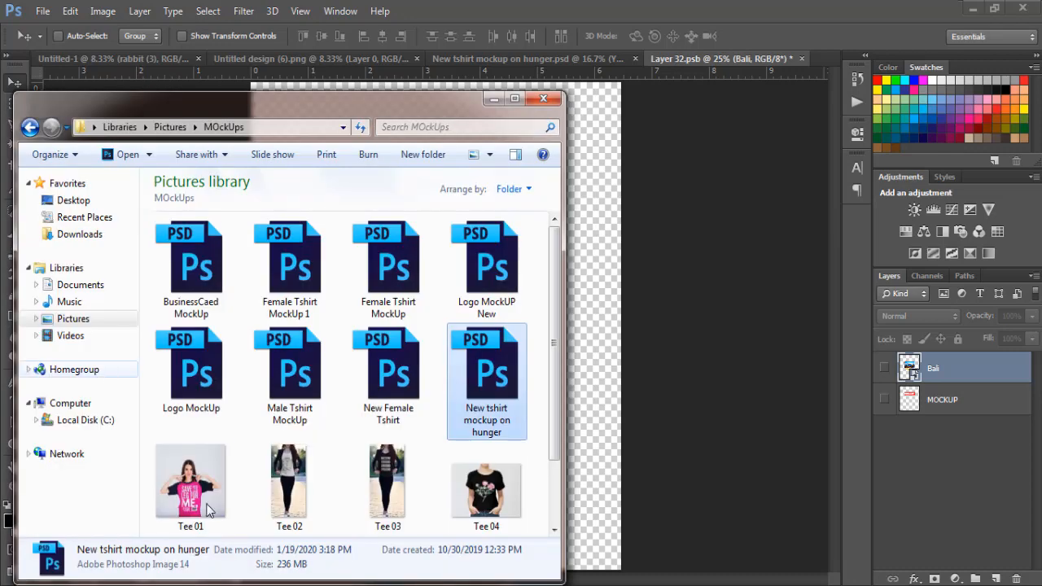
click(273, 488)
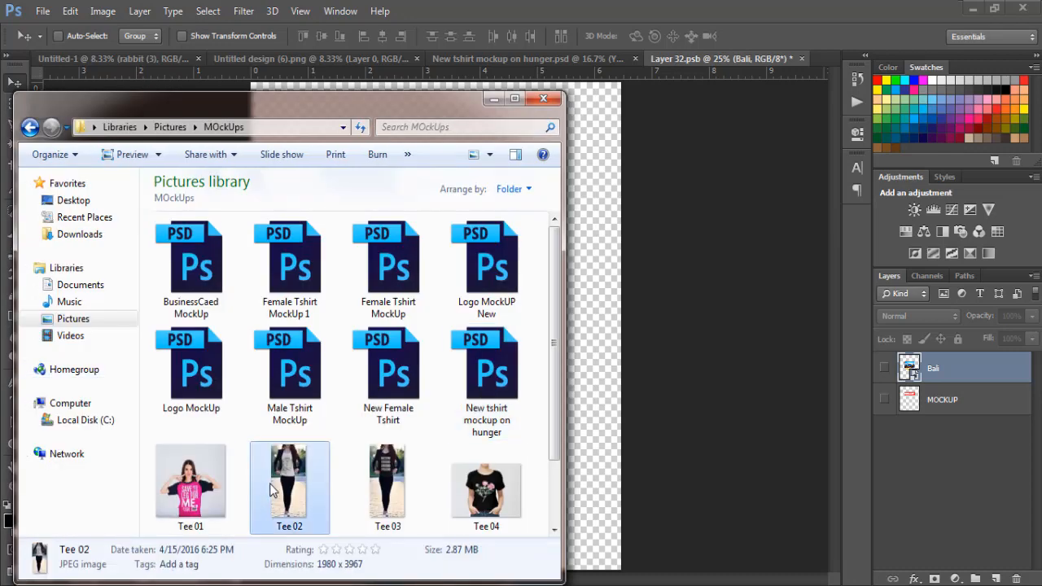
click(304, 411)
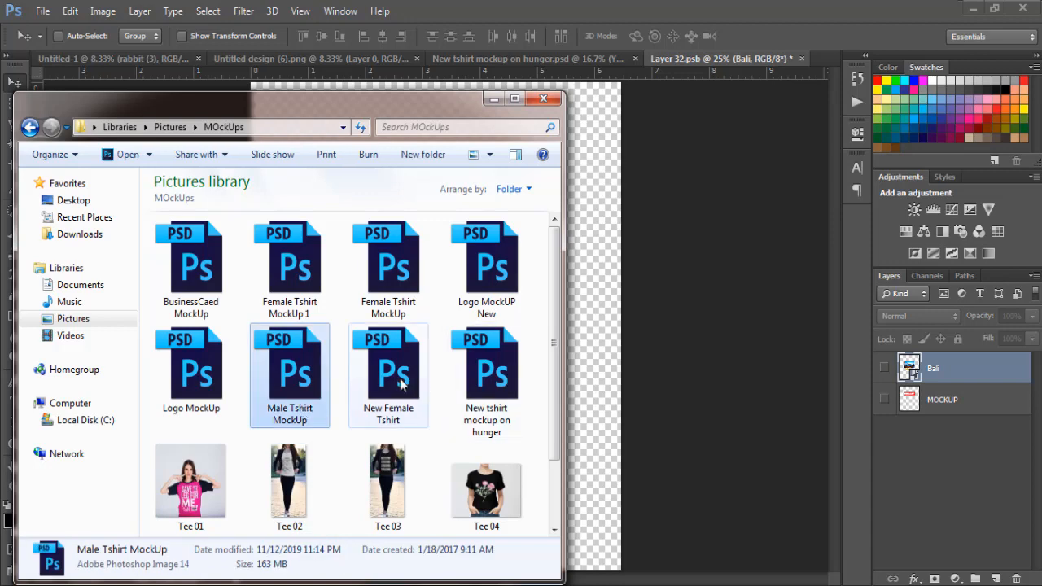
click(92, 320)
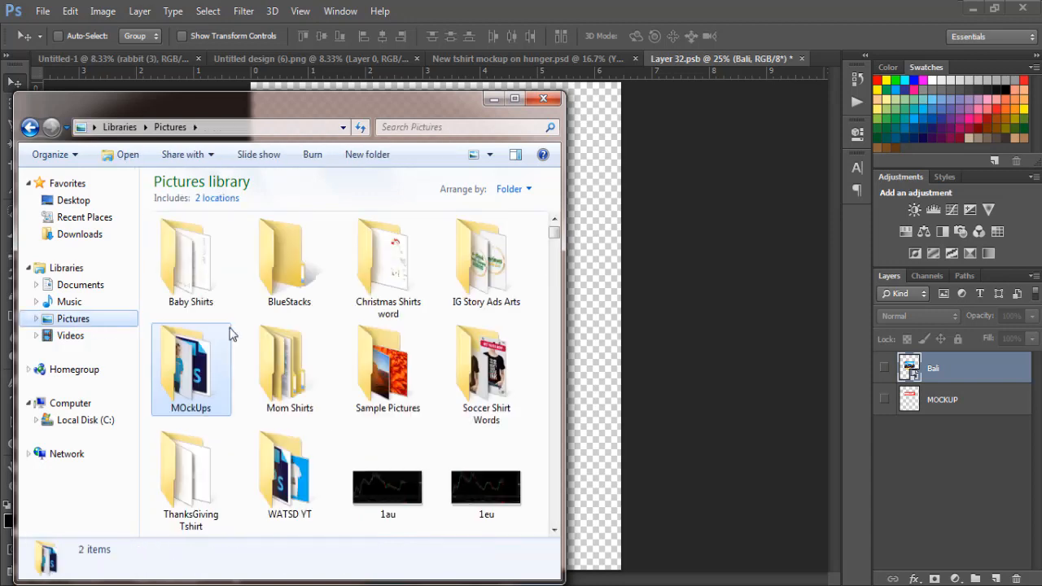
click(277, 378)
scroll(277, 377, down, 10)
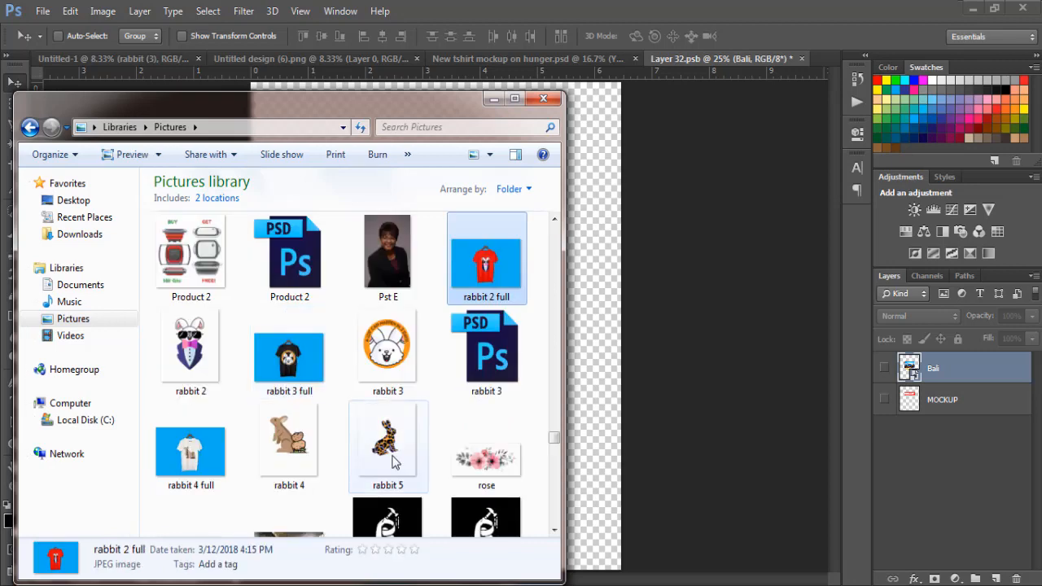
drag(392, 460, 477, 318)
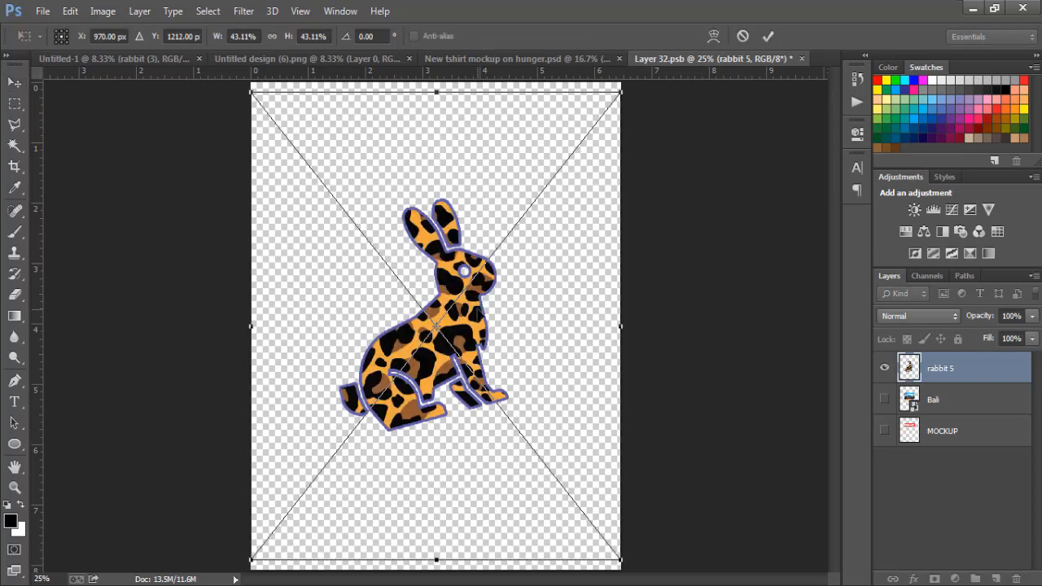
drag(486, 313, 483, 311)
key(Return)
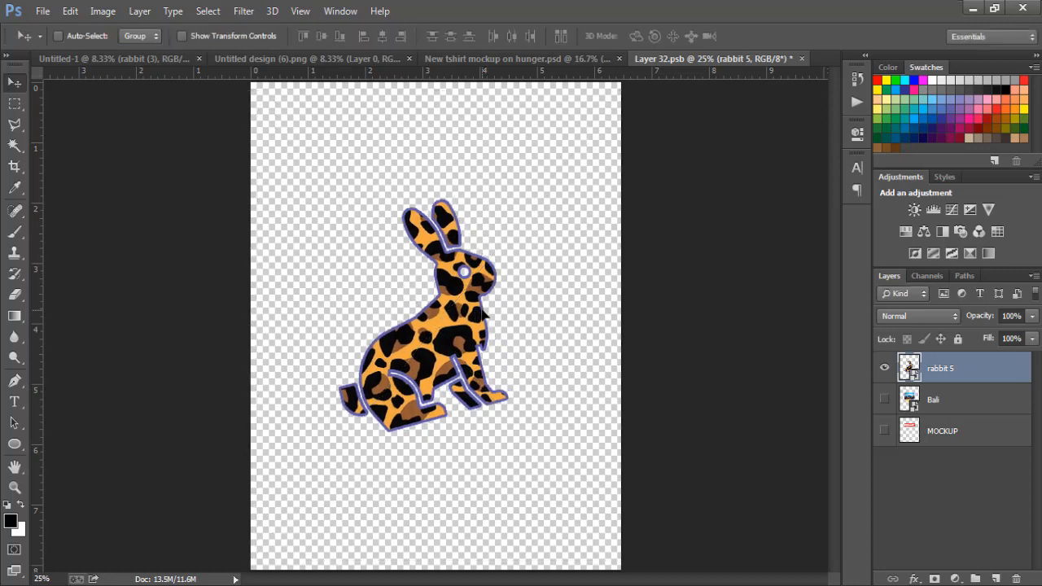
- Save the edited smart object contents and return to the T-shirt mockup document to show the rabbit on the black shirt
click(42, 11)
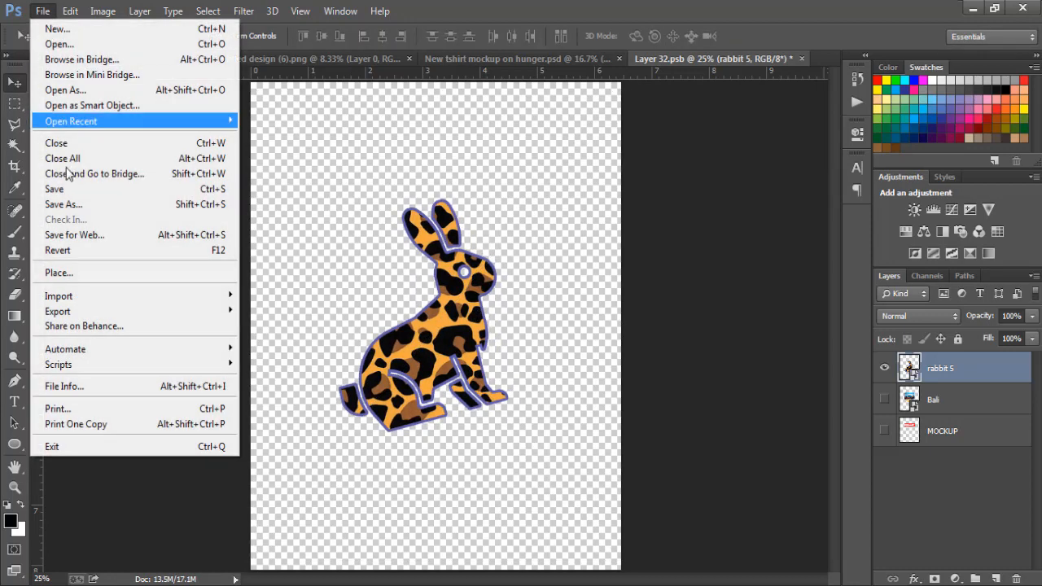
click(70, 190)
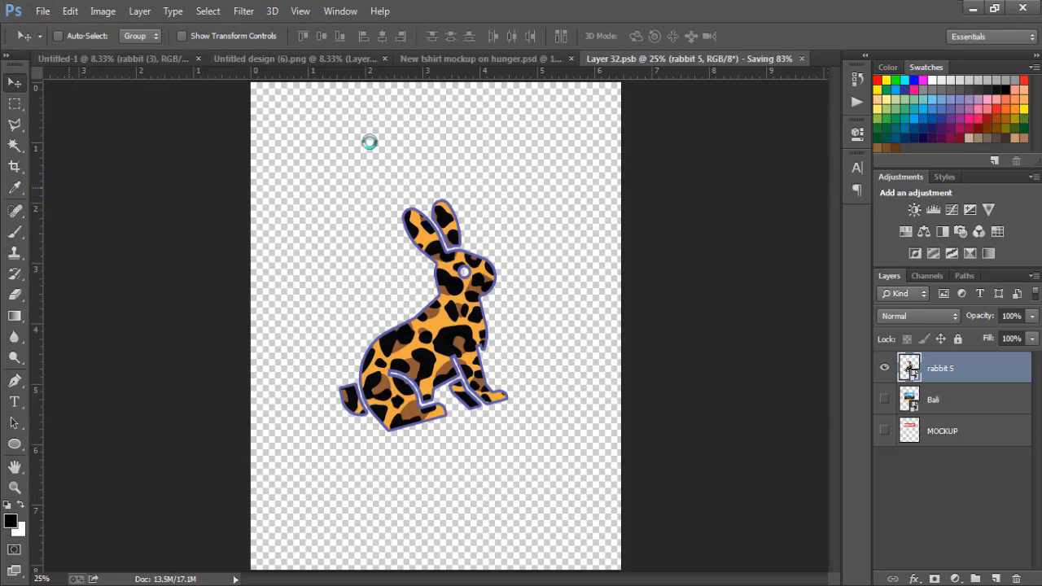
click(512, 62)
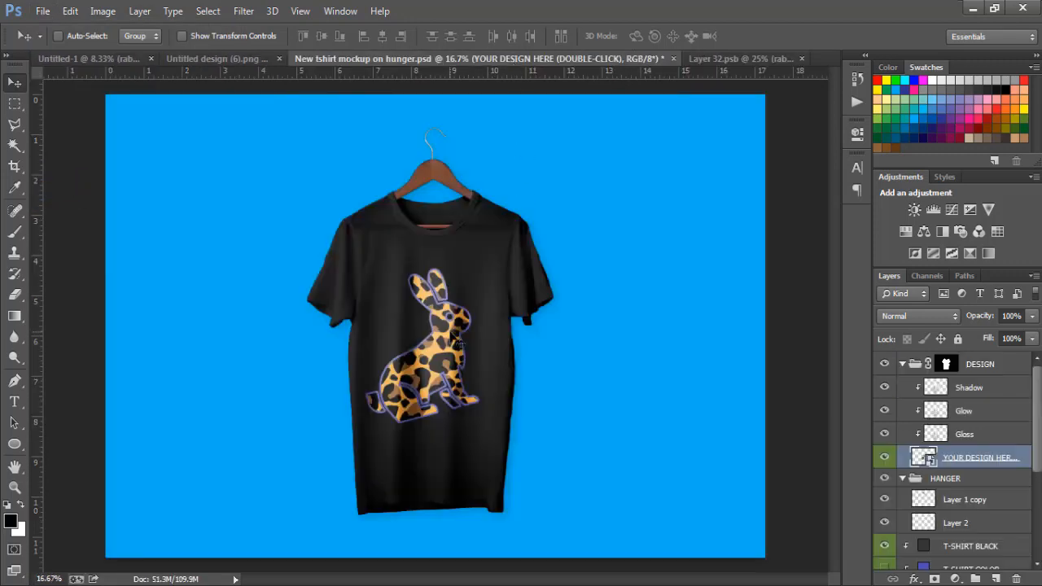
- Nudge the rabbit design slightly upward on the shirt, and compare the shirt with the T-SHIRT BLACK layer hidden and shown
mouse_move(443, 365)
mouse_down()
mouse_move(460, 358)
mouse_move(446, 364)
mouse_up()
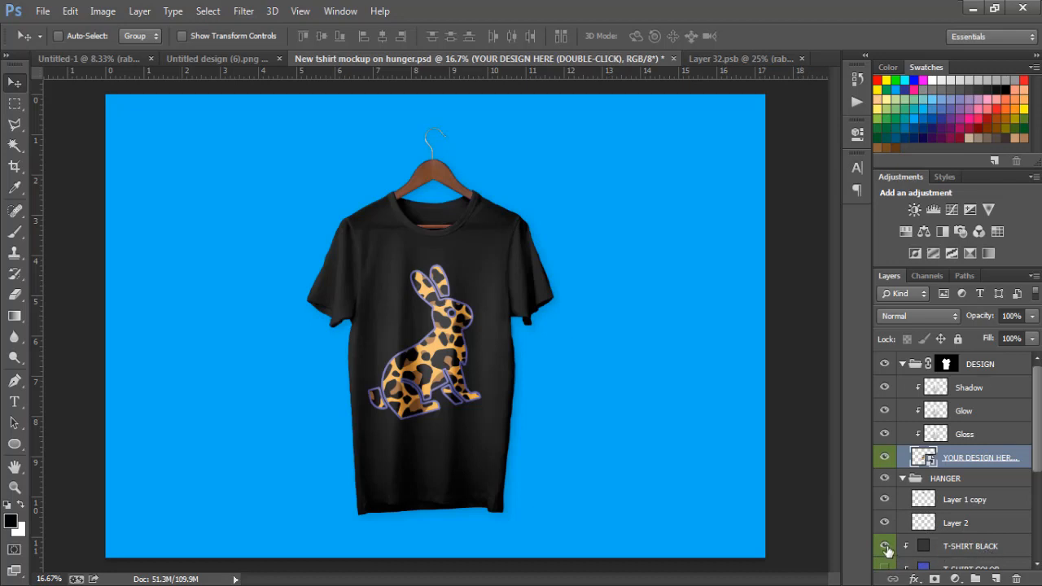
click(886, 548)
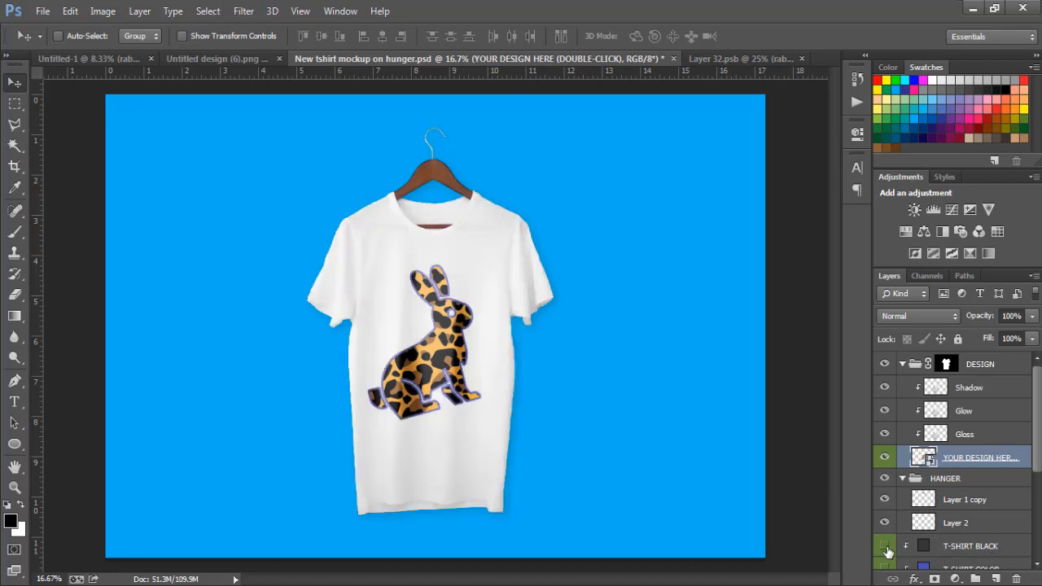
click(886, 548)
click(886, 548)
click(886, 548)
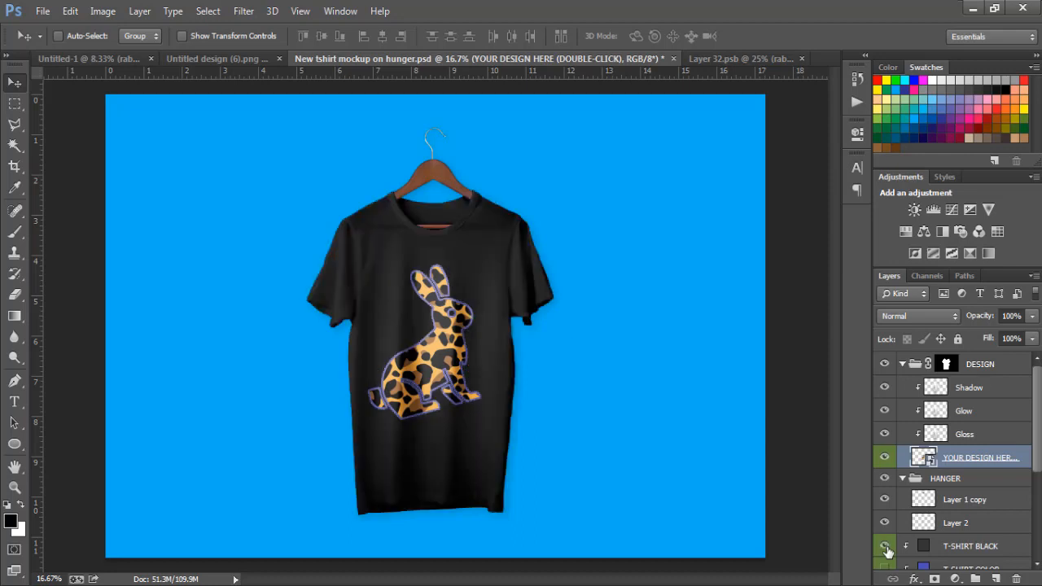
- Try purple, pink, red and blue swatches for the T-SHIRT BLACK fill colour, and settle on the orange d5652c
double_click(923, 545)
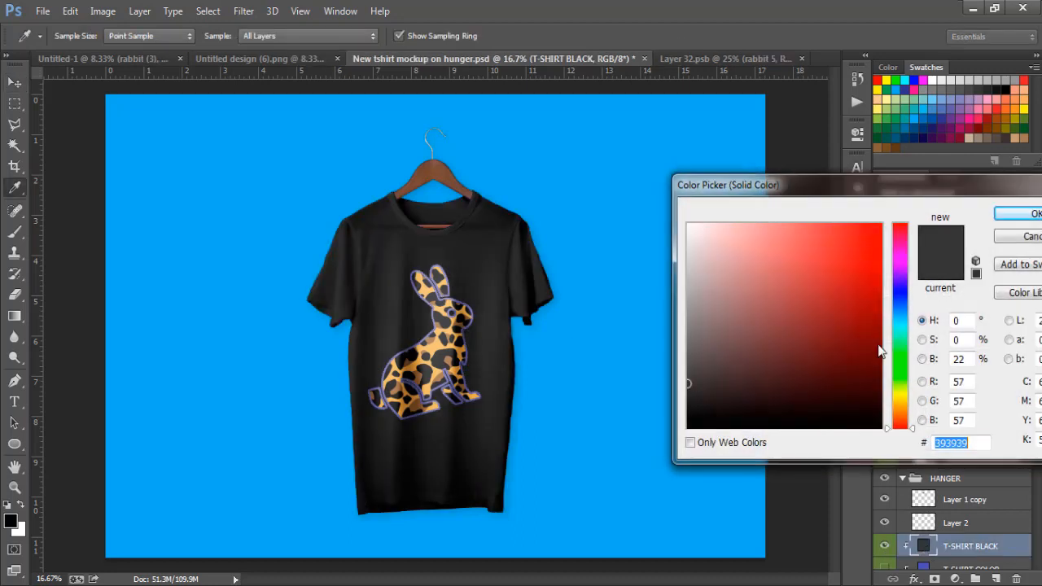
click(949, 119)
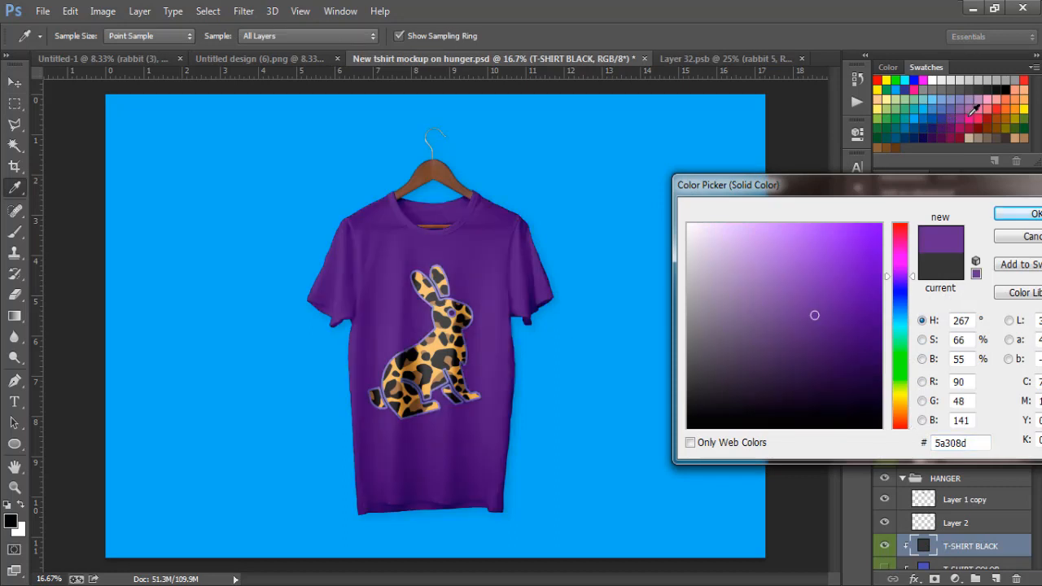
click(971, 116)
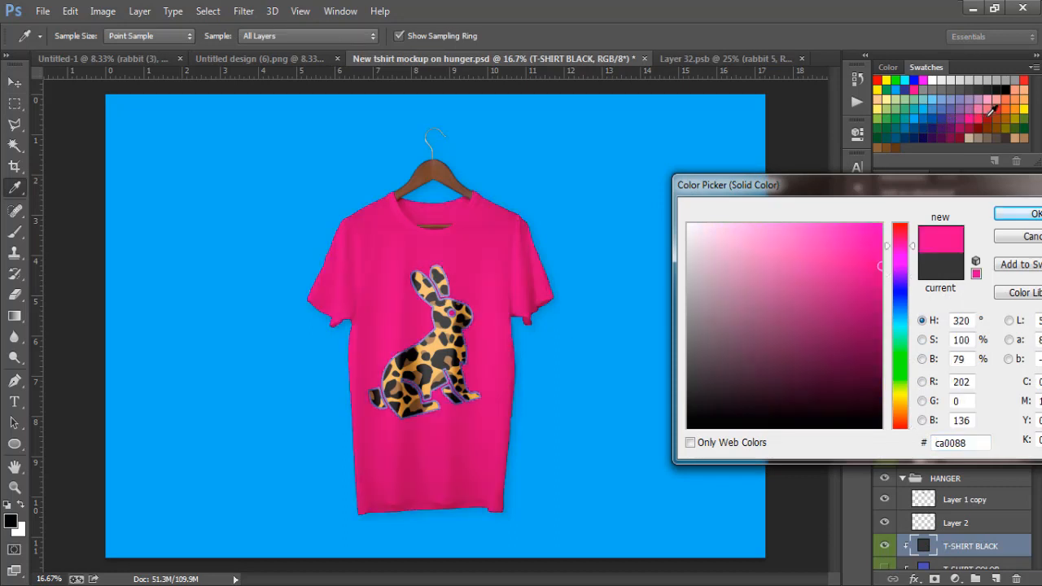
click(981, 116)
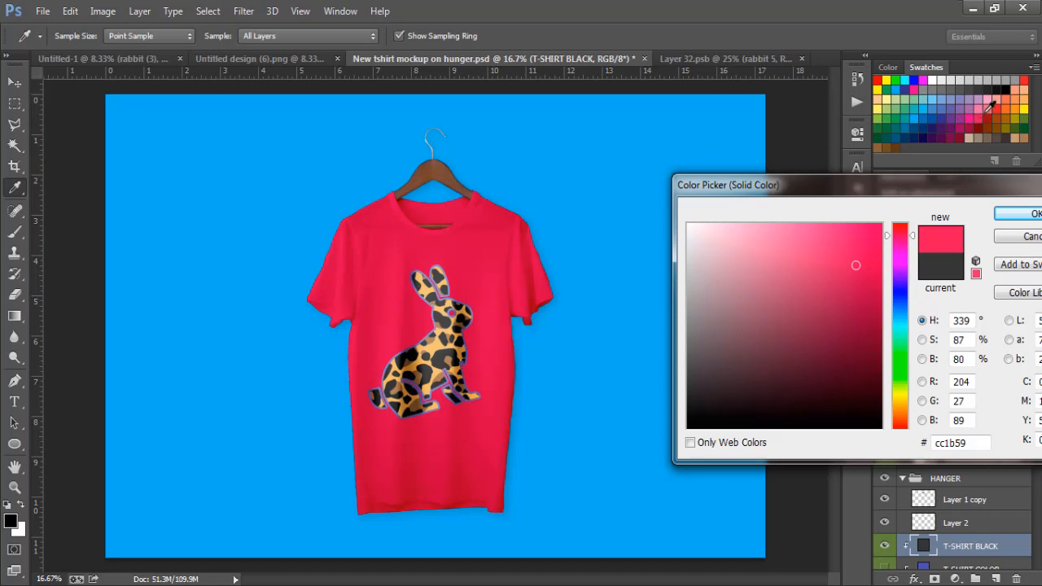
click(990, 110)
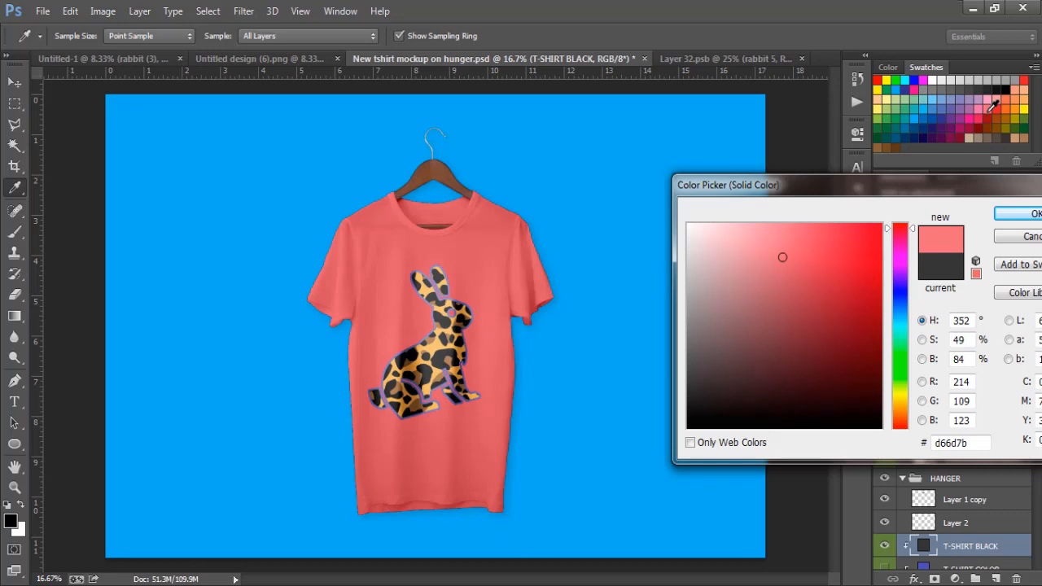
click(982, 115)
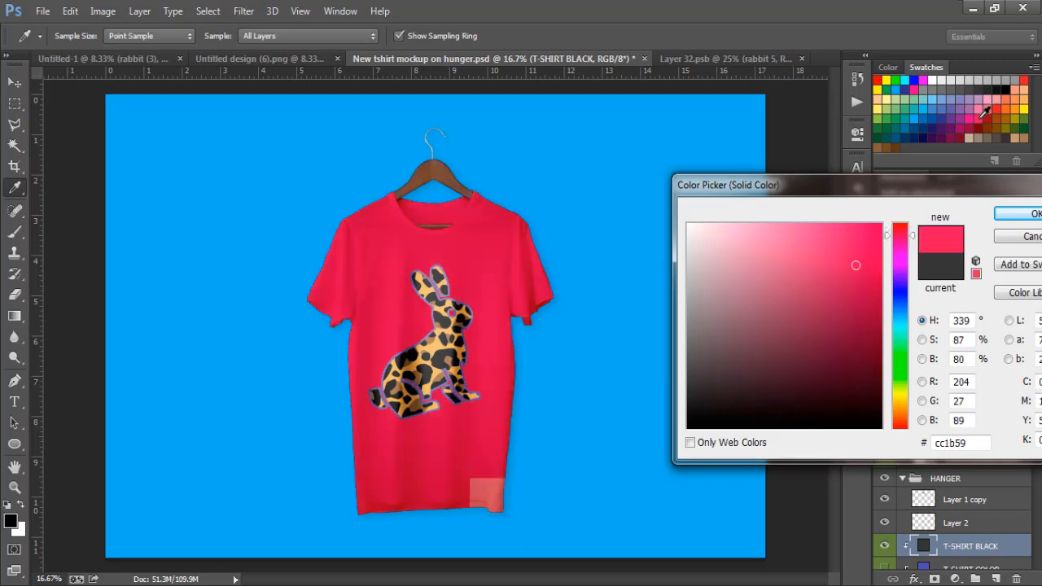
click(946, 119)
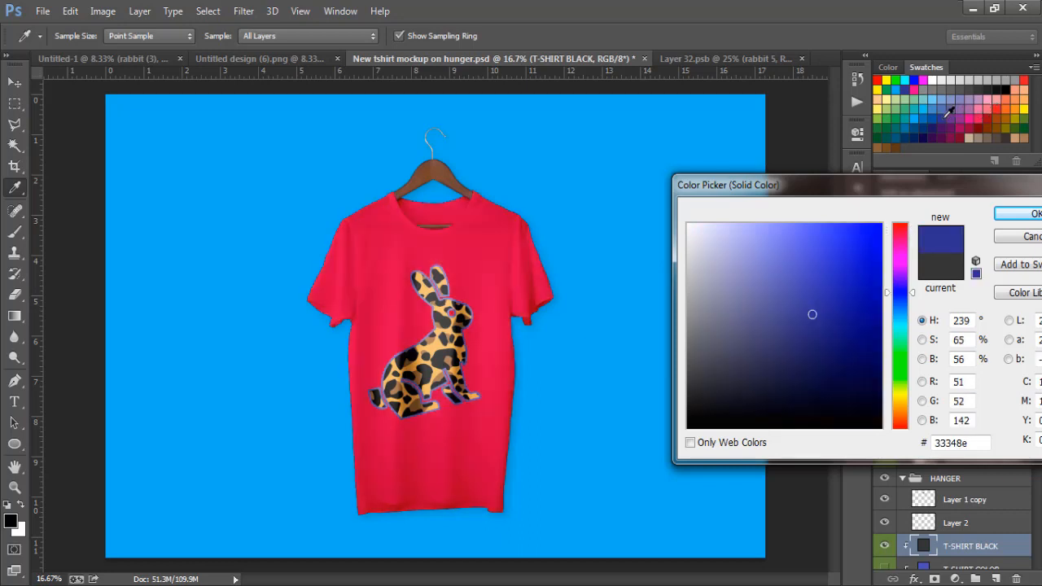
click(927, 106)
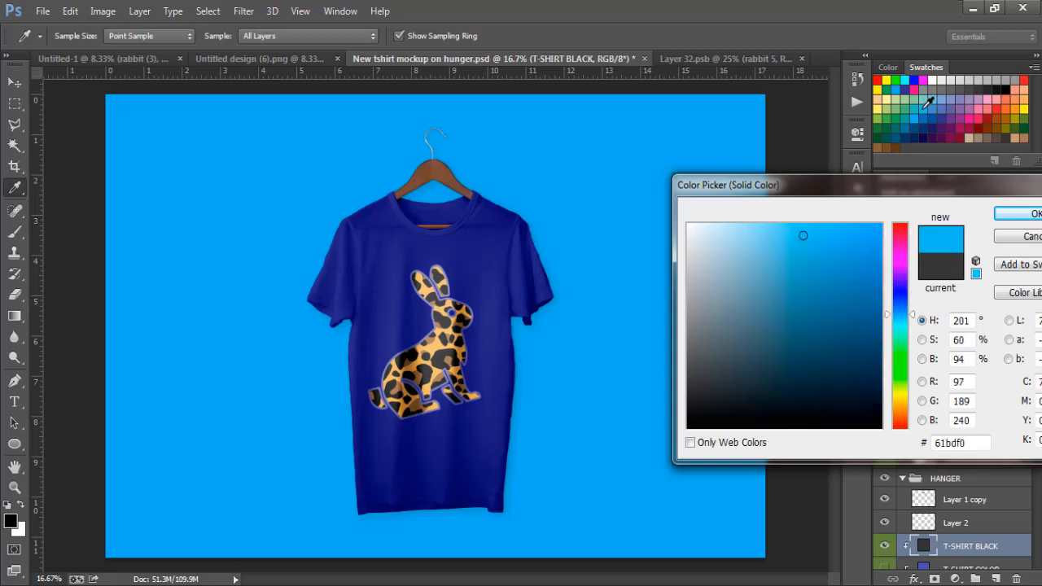
click(1019, 105)
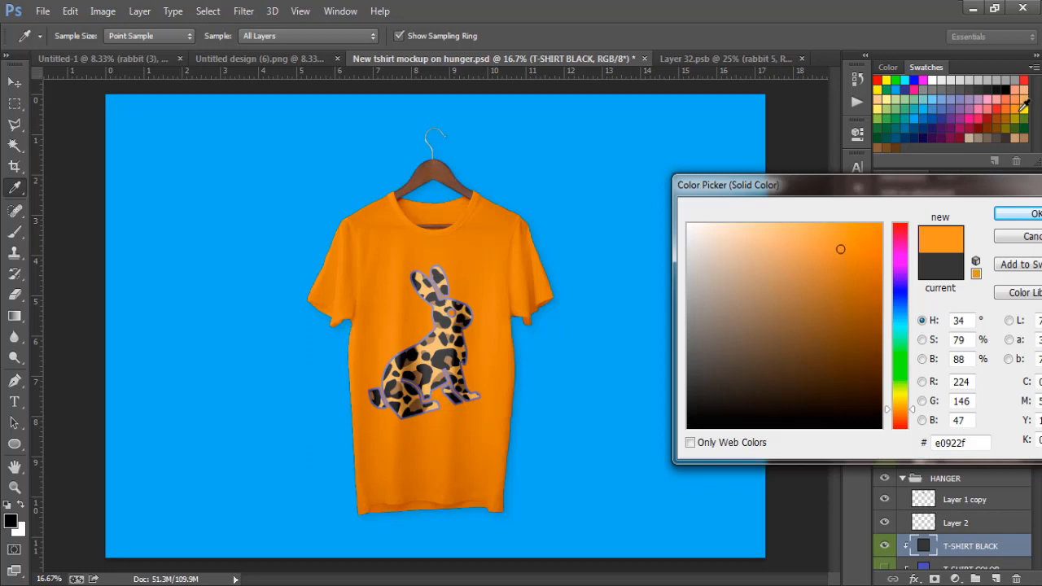
click(1014, 104)
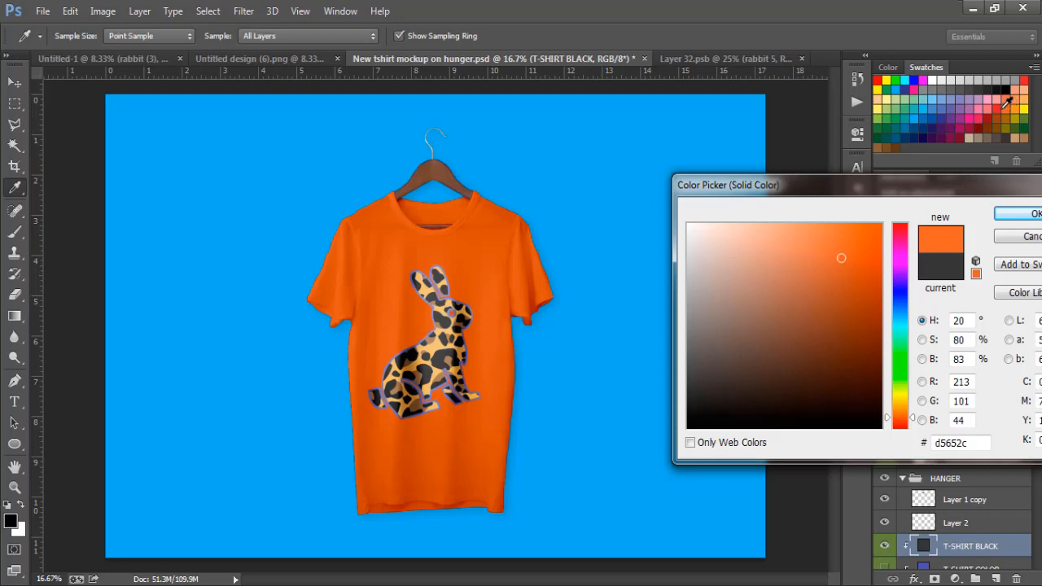
click(1011, 214)
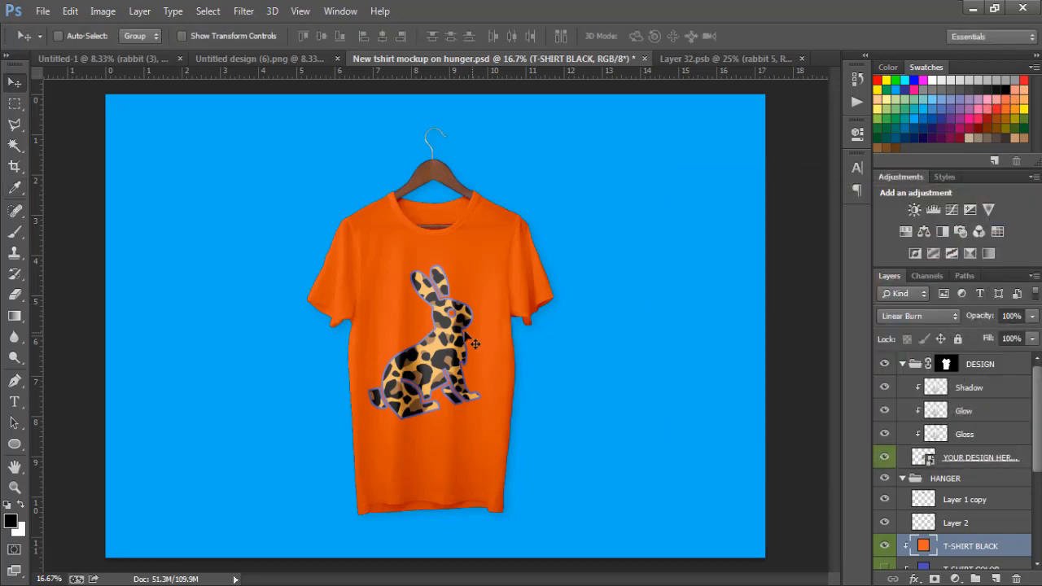
- Start saving the mockup under a new name, choosing the Pictures library and the file name "rabbit 5 full"
click(42, 10)
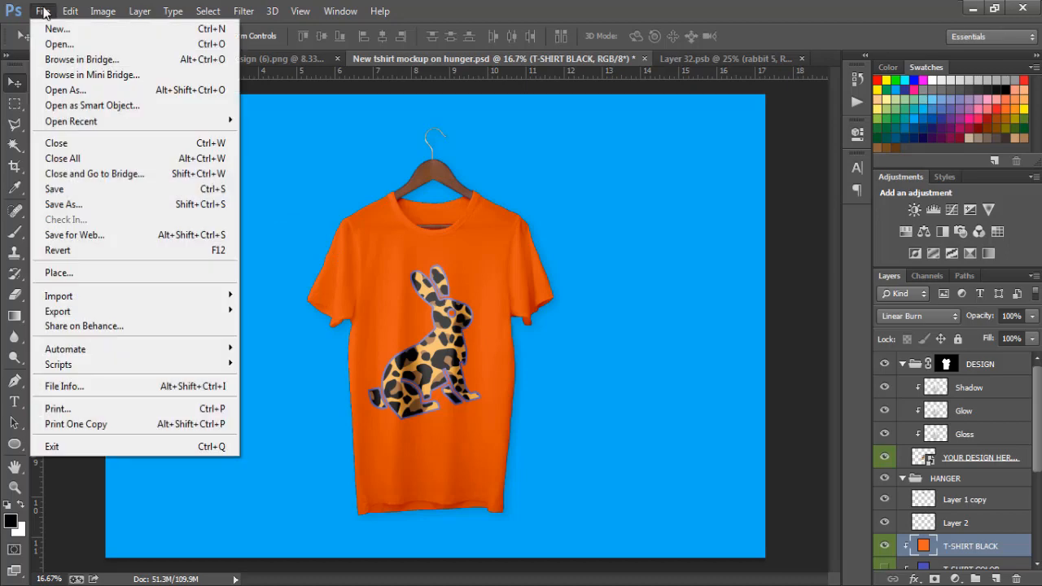
click(81, 205)
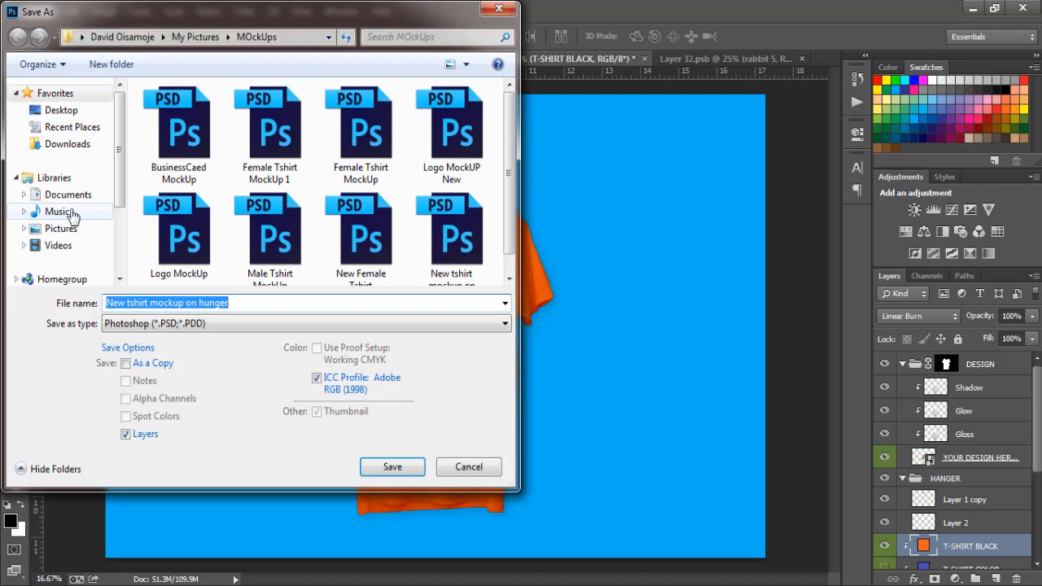
click(65, 231)
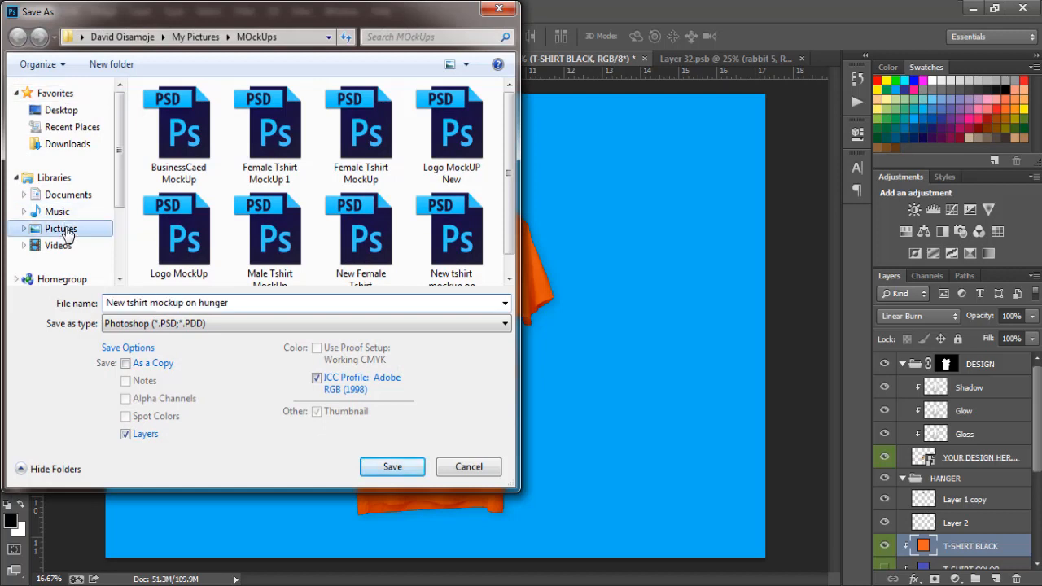
click(159, 303)
text(ra)
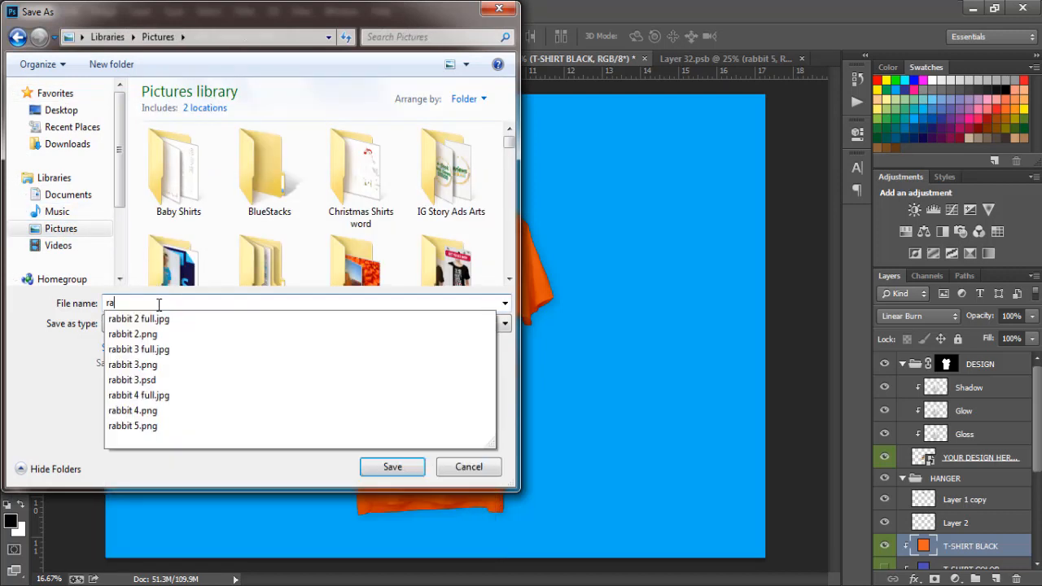
key(Up)
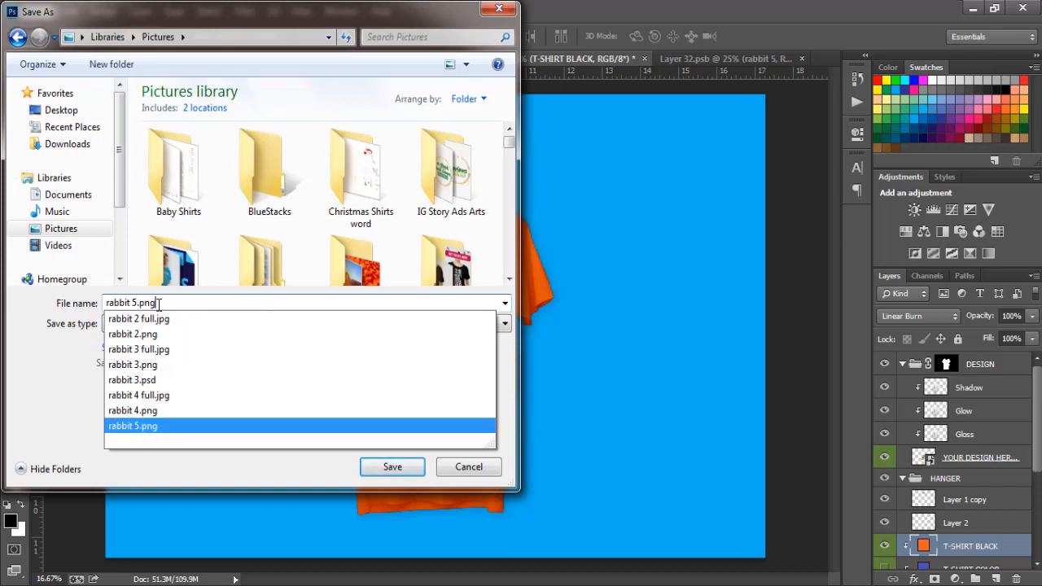
key(BackSpace)
key(BackSpace)
key(BackSpace)
key(BackSpace)
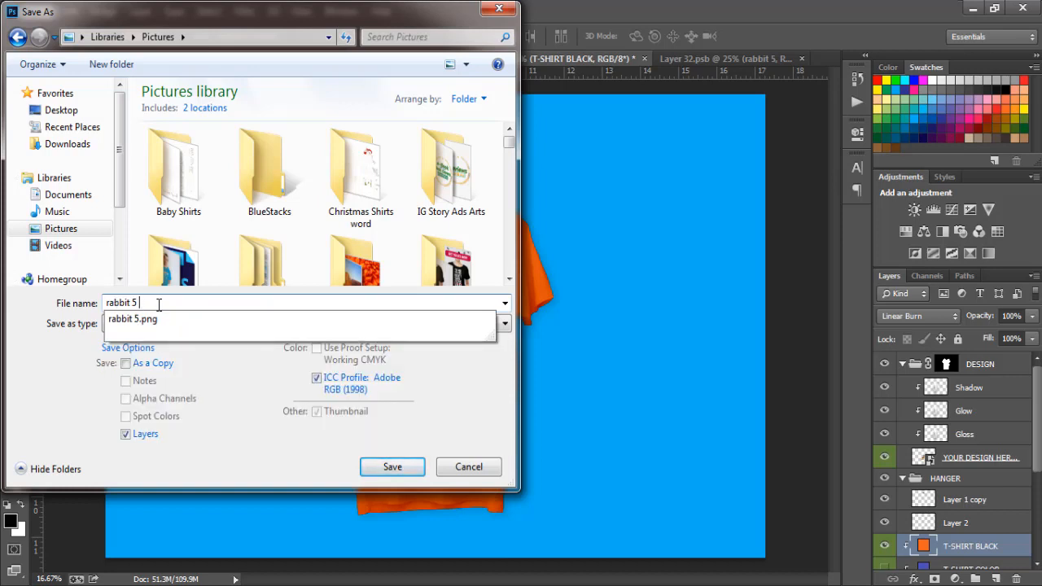
key(Escape)
text(full)
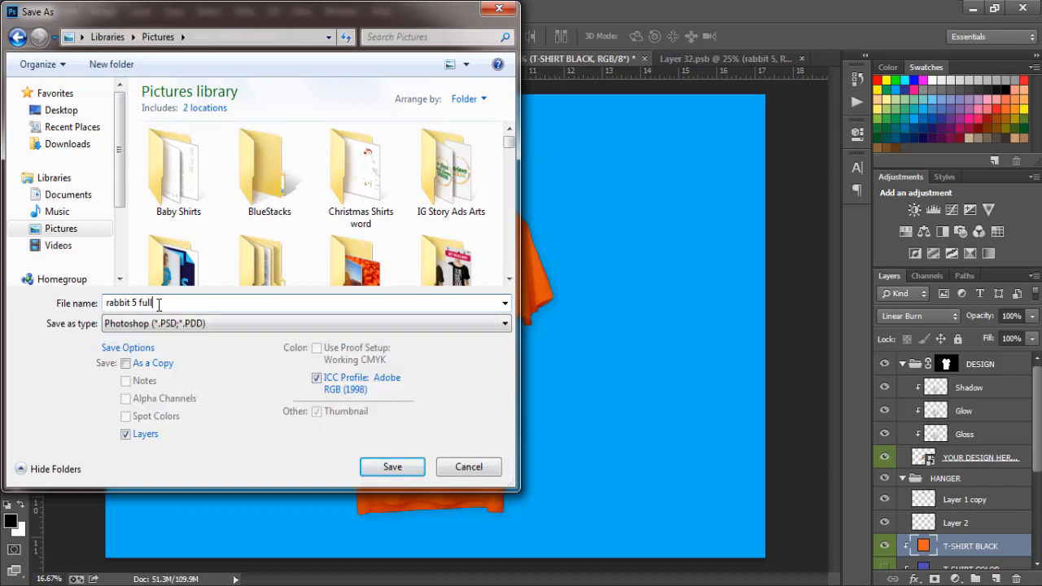
- Save the mockup in JPEG format at Maximum quality 12 with the Progressive option
click(161, 327)
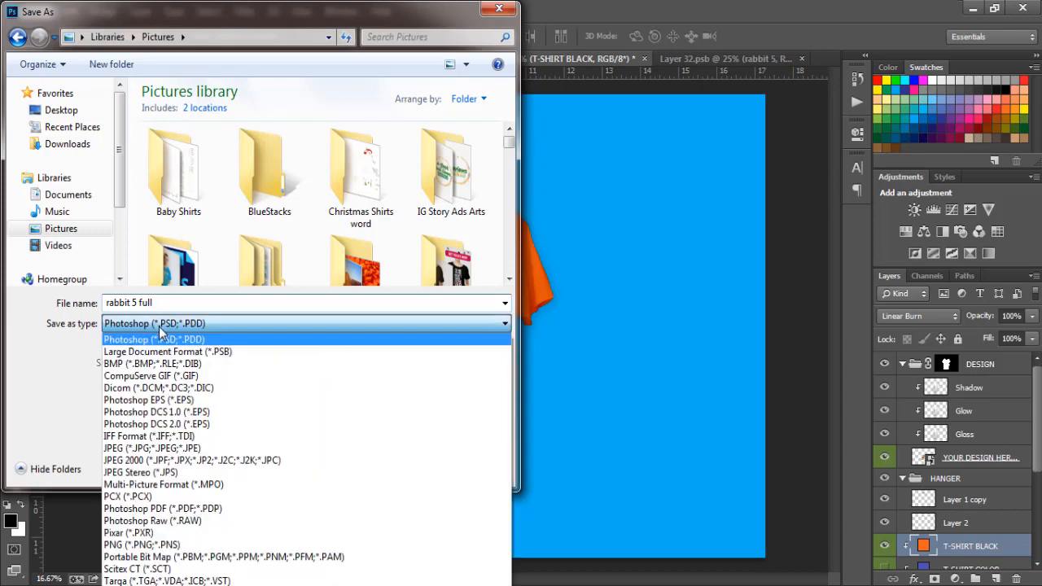
click(150, 450)
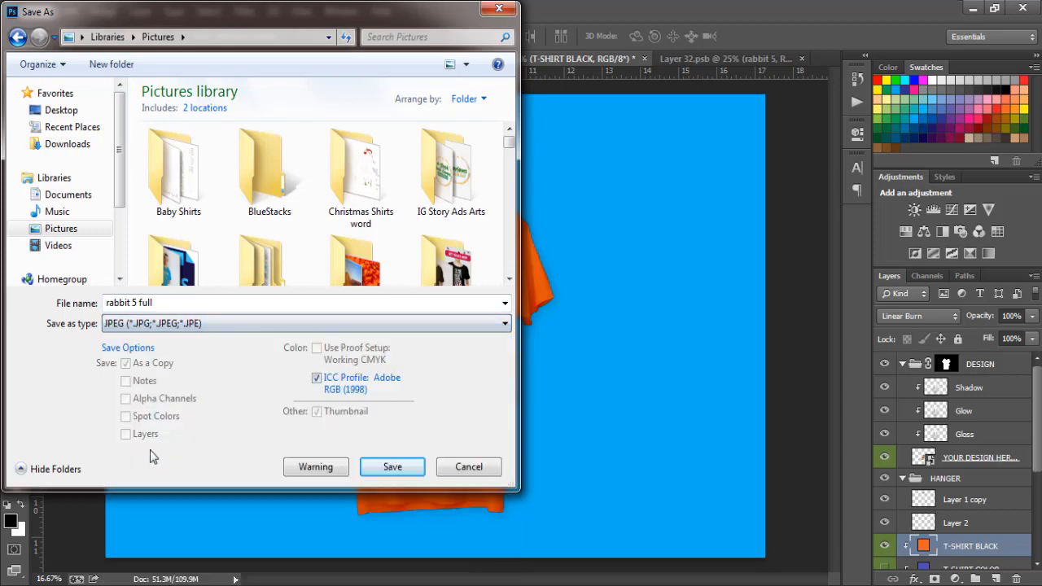
click(394, 465)
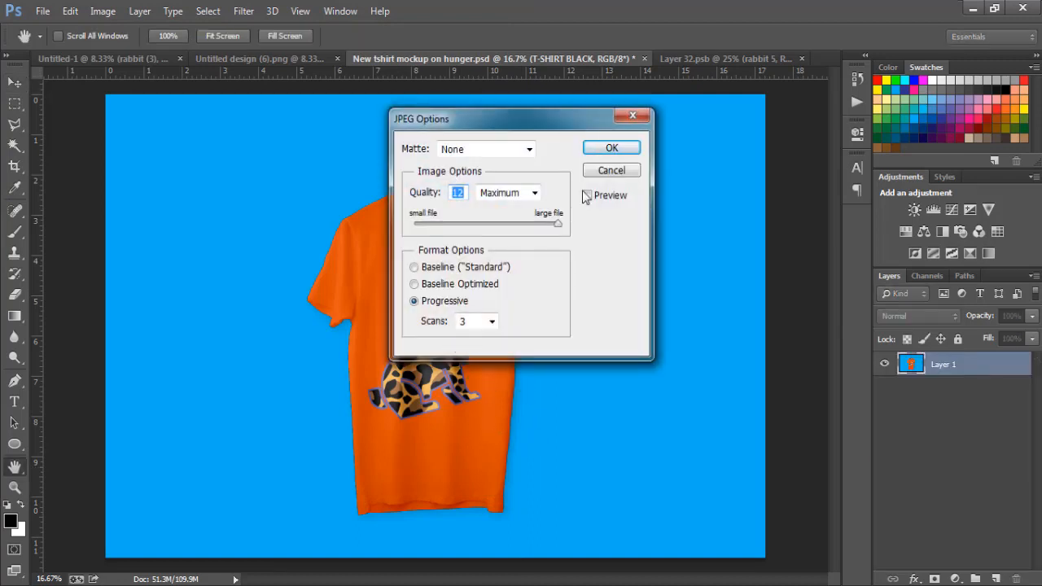
click(609, 148)
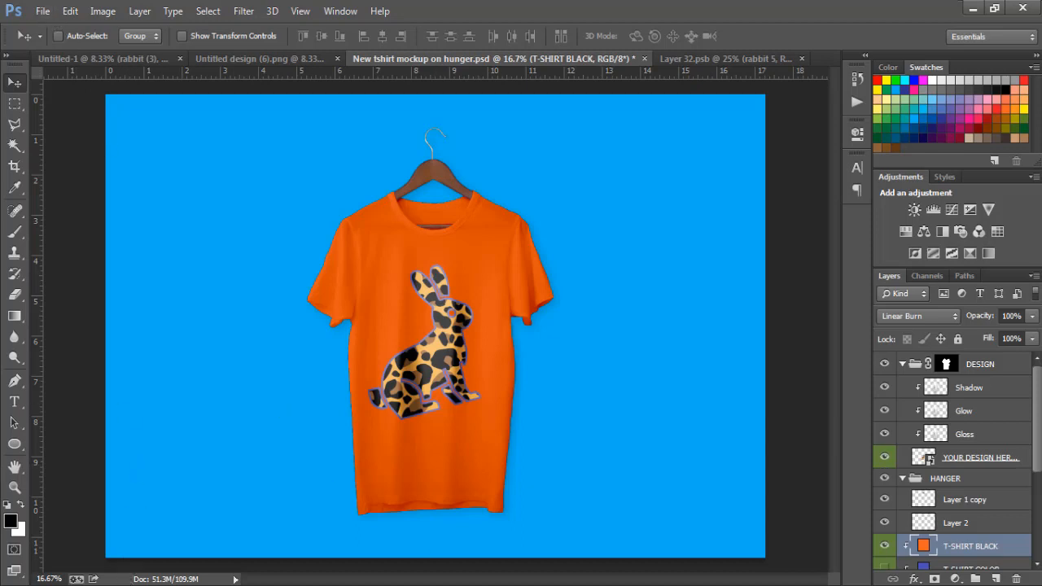
- Open the exported "rabbit 5 full" image in Windows Photo Viewer to check it, and close the viewer
click(122, 584)
double_click(388, 448)
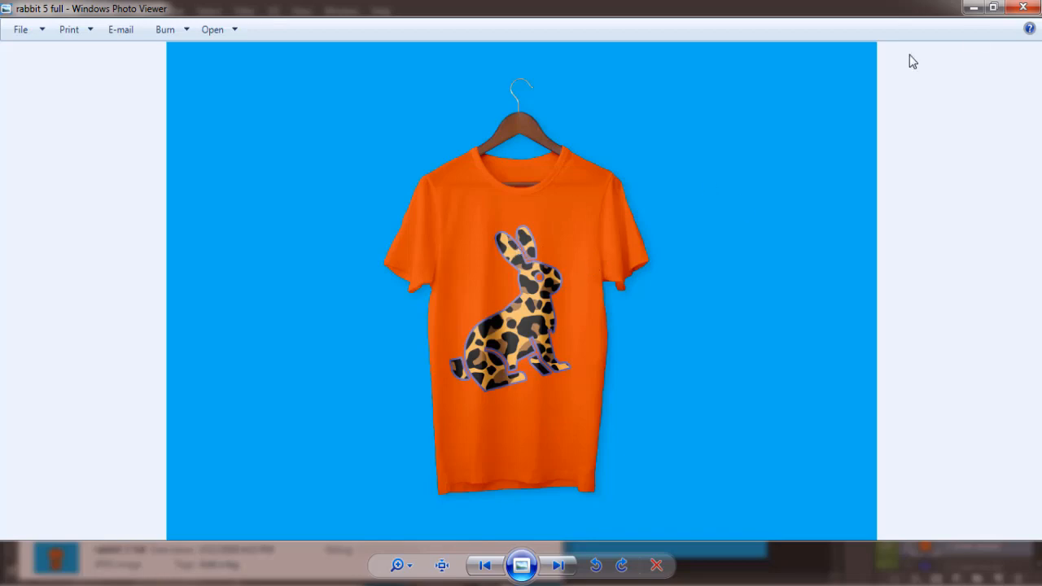
click(1023, 8)
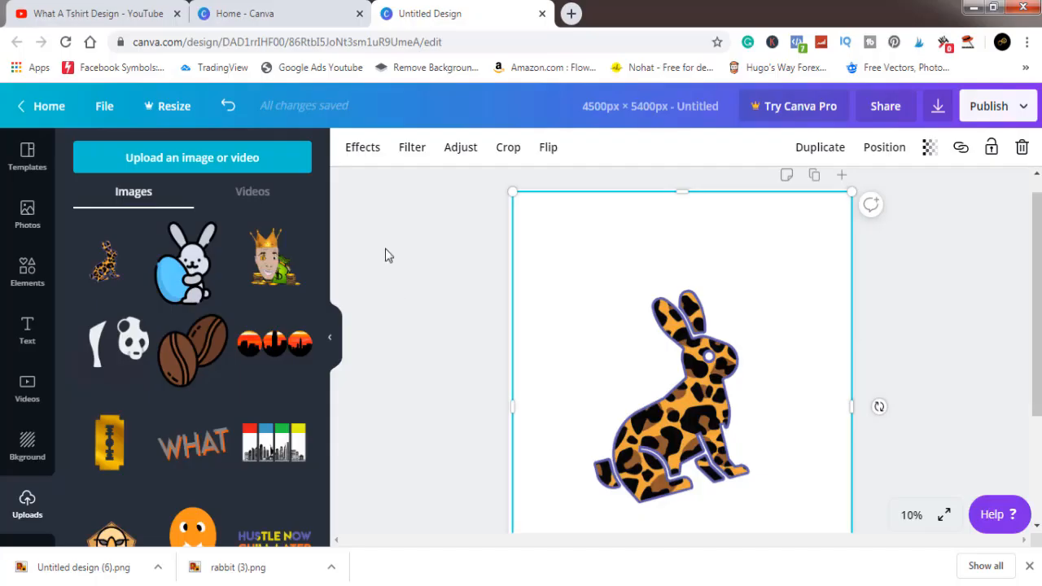
- Switch to the Chrome browser, go to flaticon.com and search its icons for "rabbit"
click(410, 35)
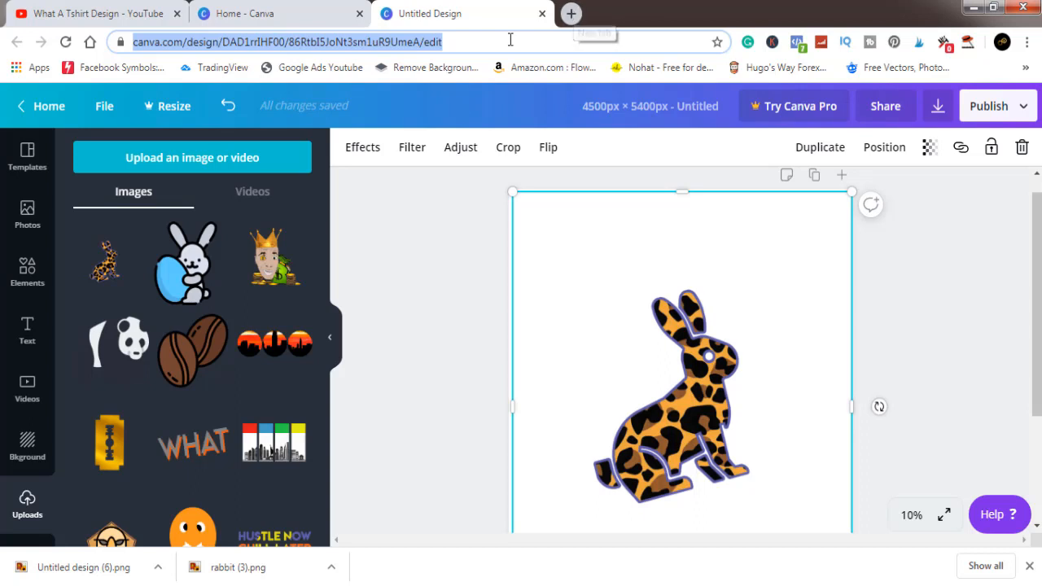
text(flaticon.com)
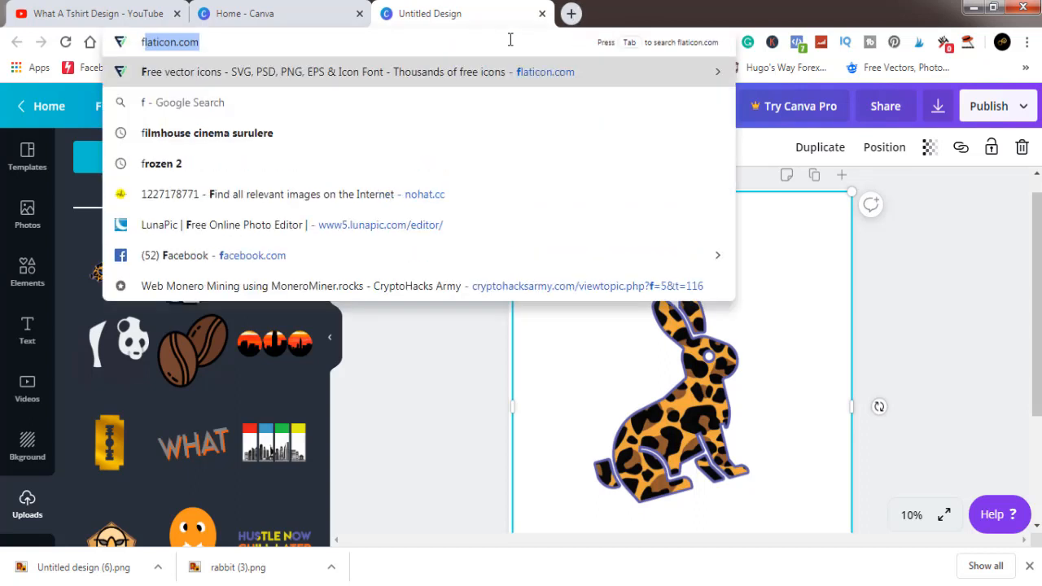
key(Return)
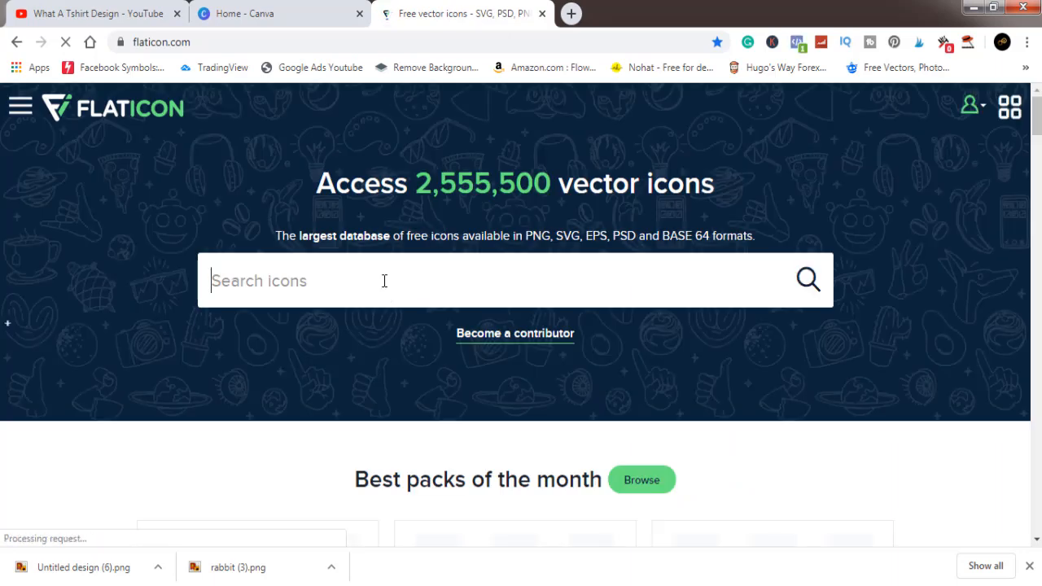
text(ra)
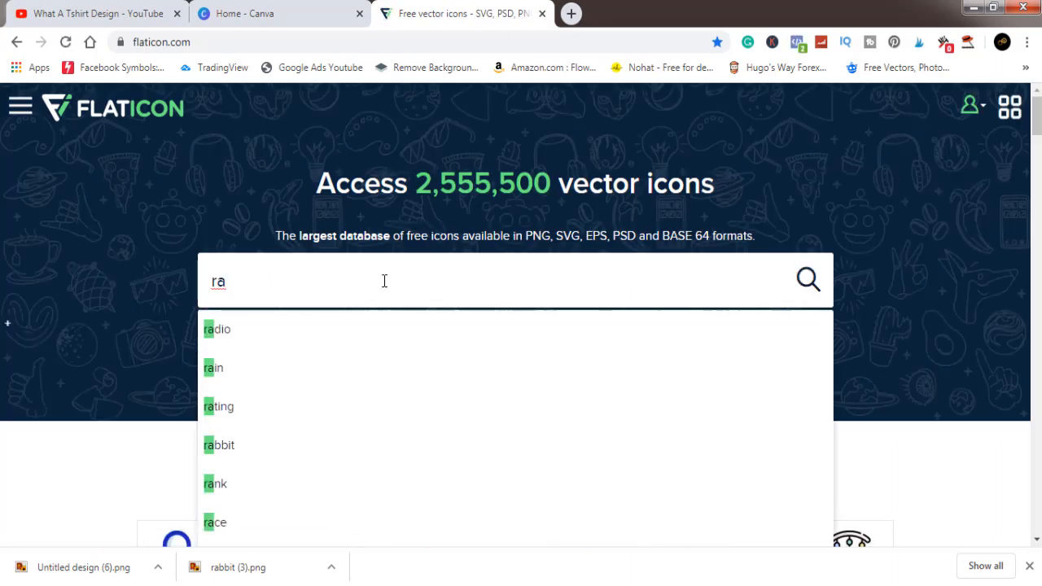
click(252, 447)
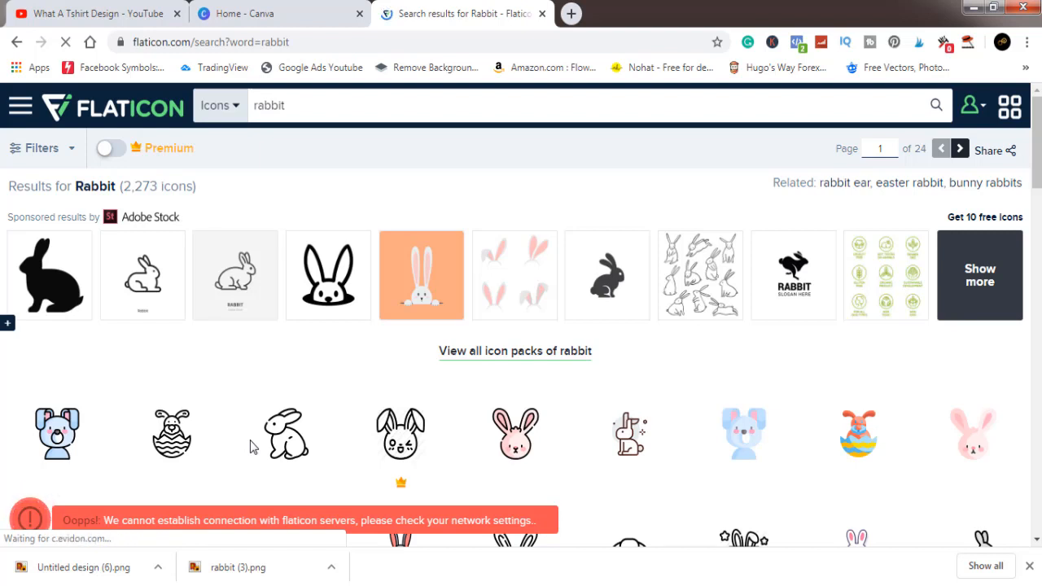
- Open the solid black sitting rabbit icon from the results, review its PNG download options including the author credit, and dismiss them
scroll(251, 446, down, 5)
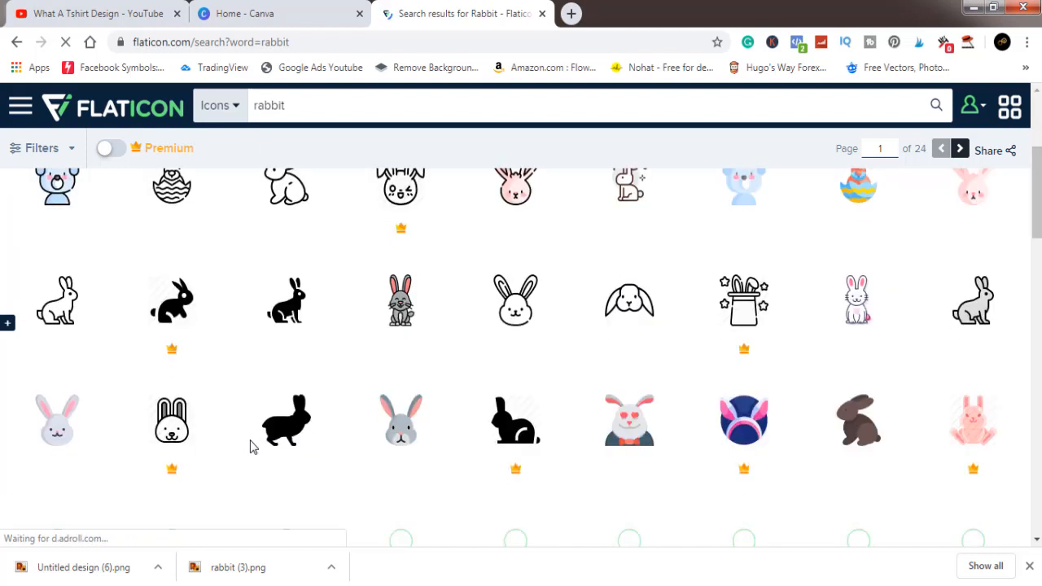
scroll(250, 446, up, 2)
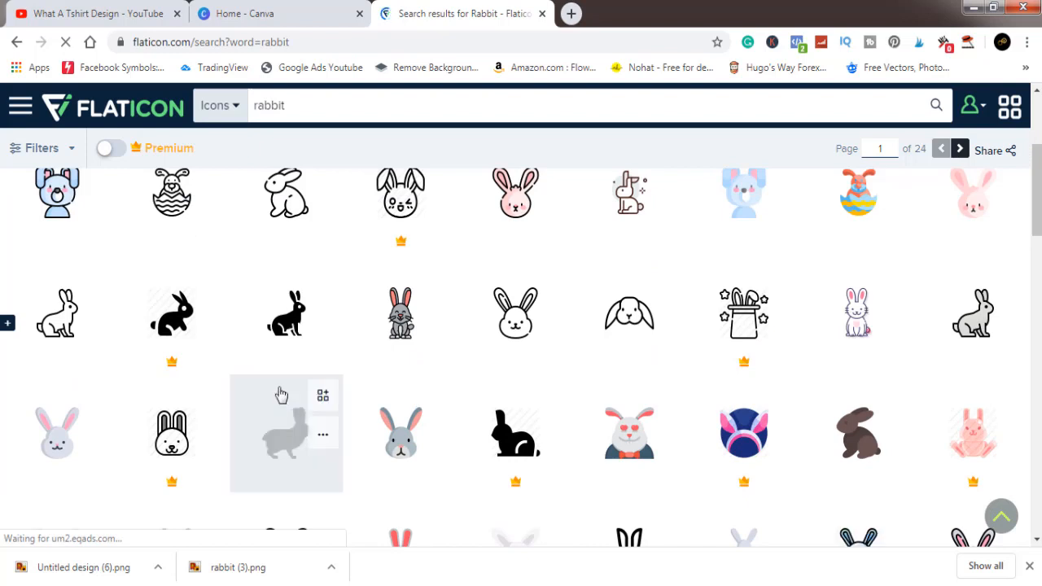
click(285, 317)
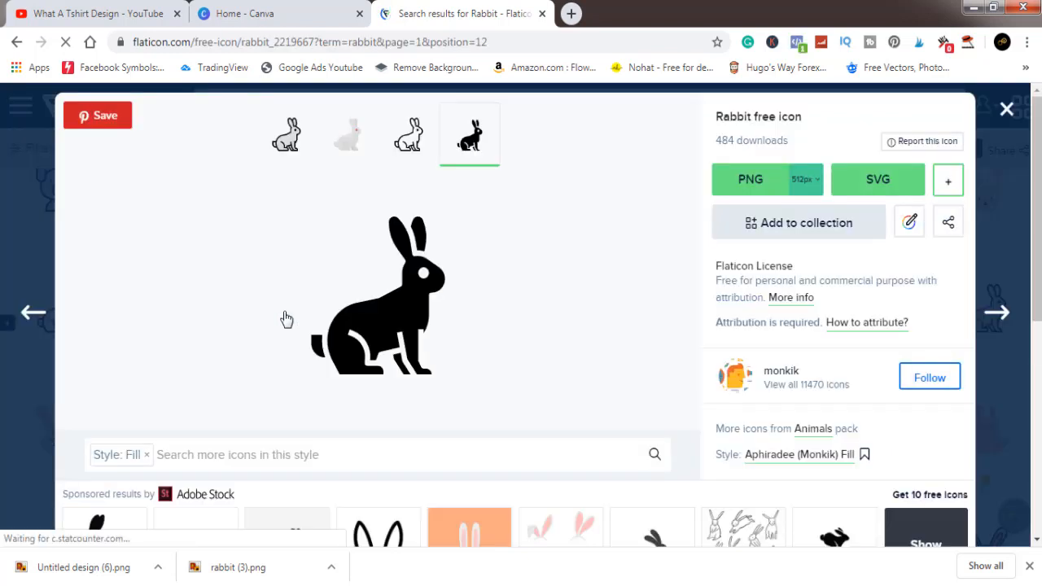
click(739, 181)
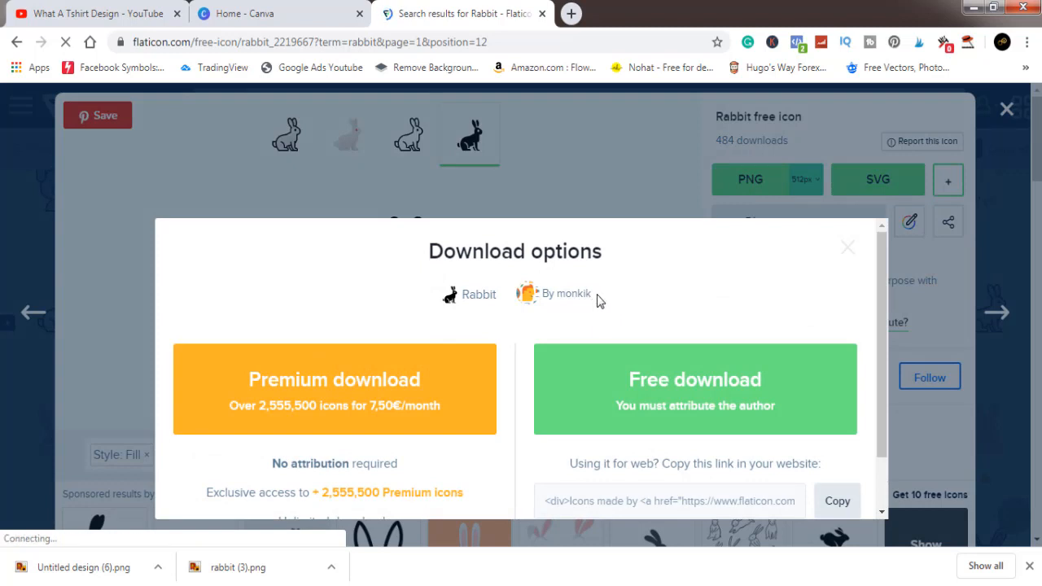
drag(597, 300, 543, 295)
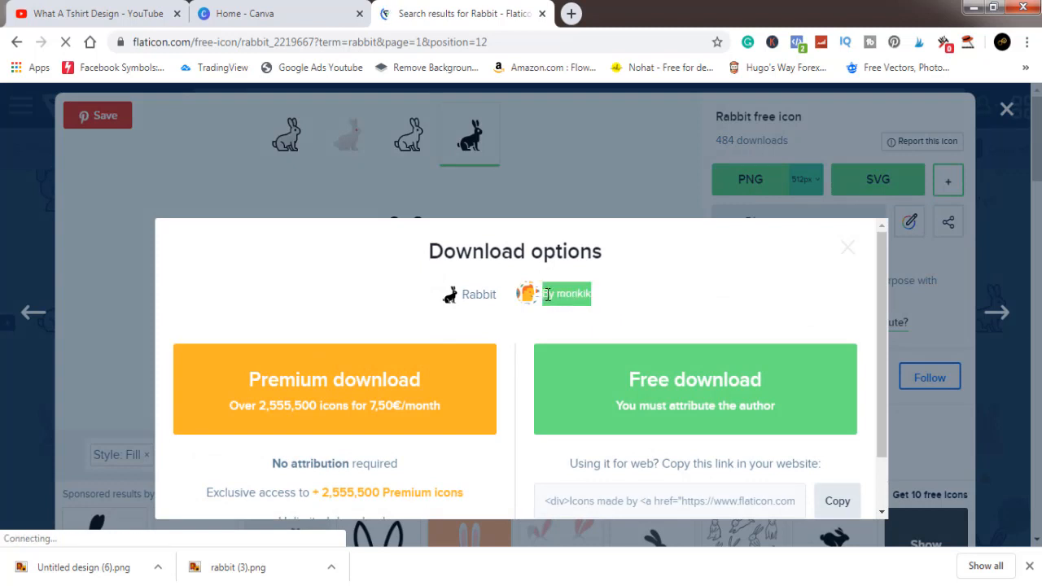
click(632, 298)
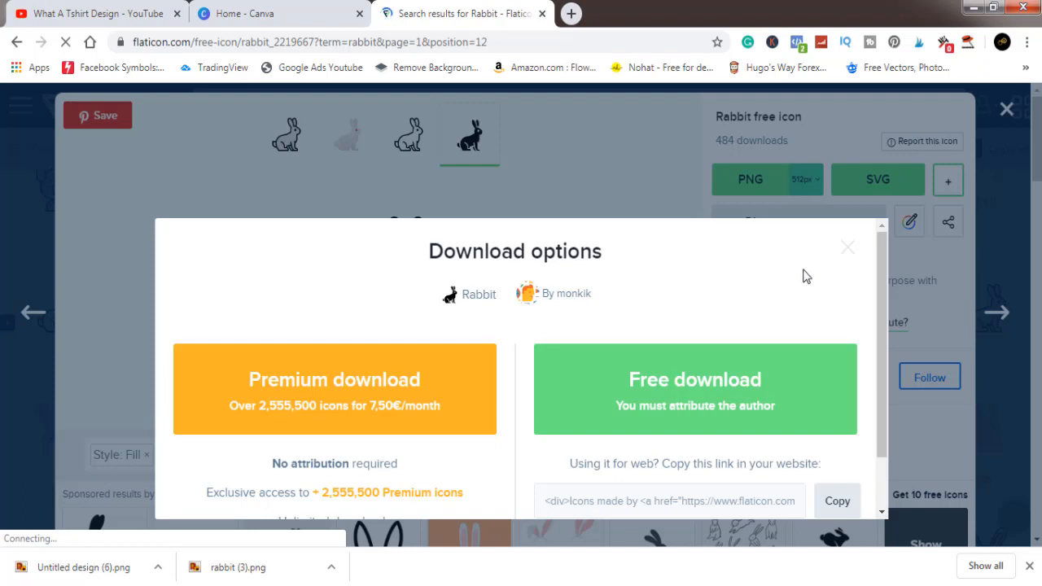
click(1007, 118)
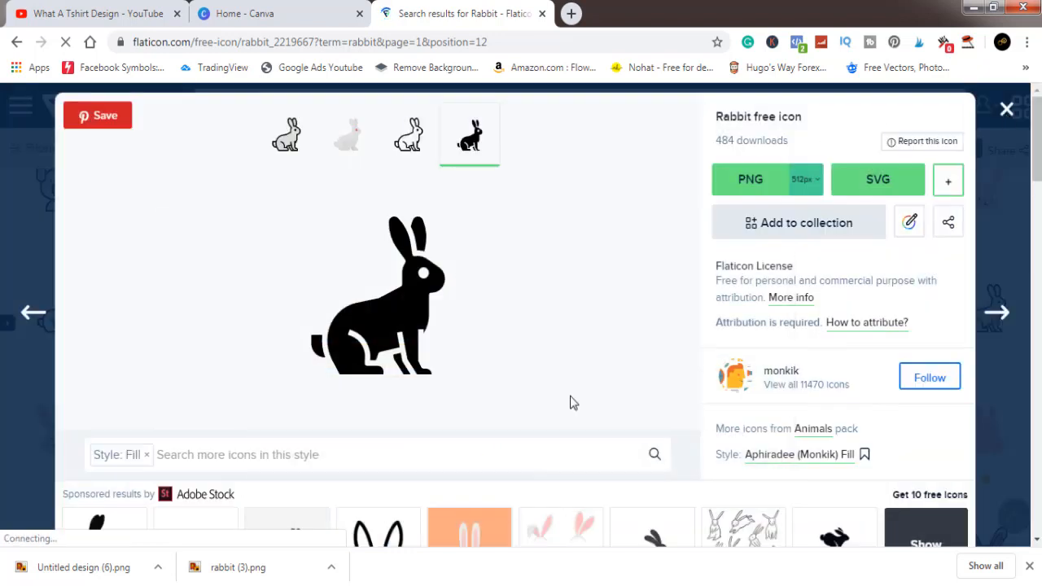
click(494, 584)
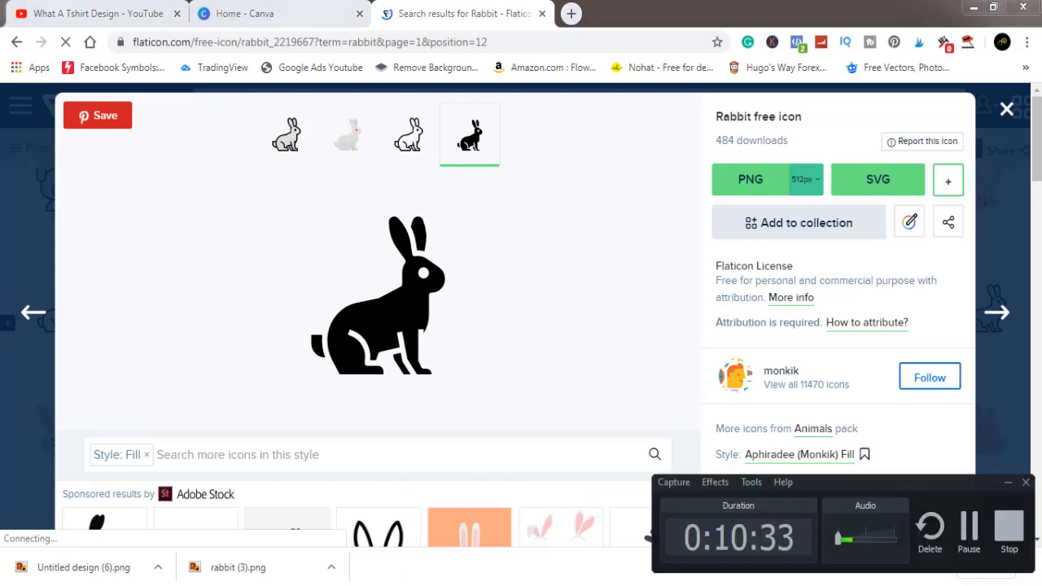